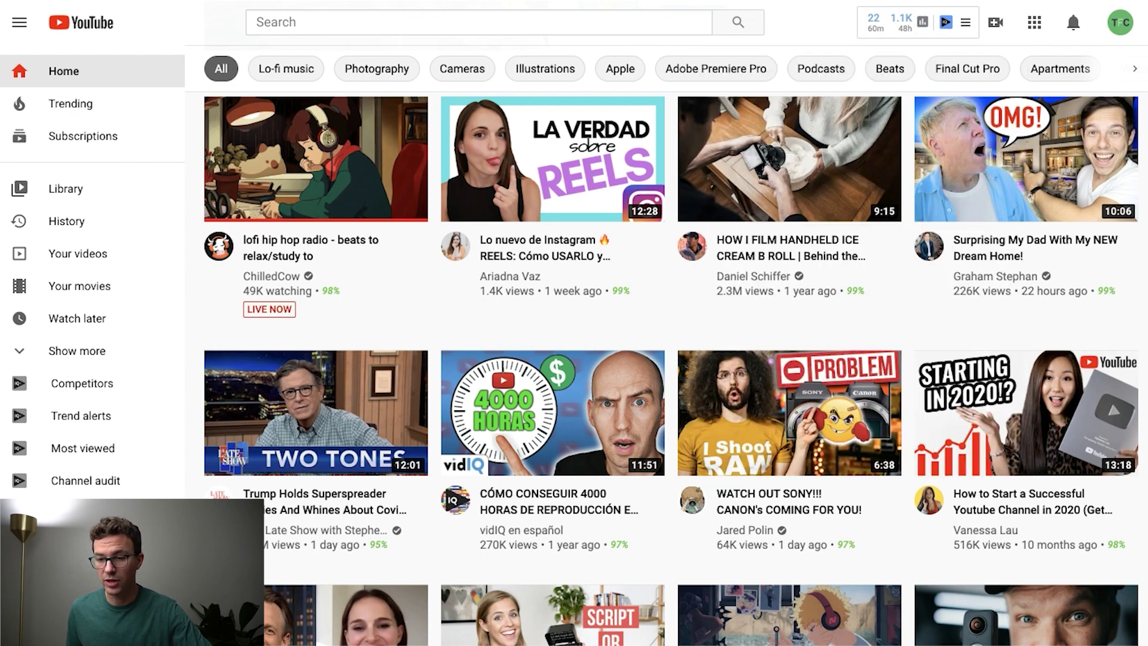
# Open YouTube Studio's Upload defaults settings and keep default visibility on Private
pyautogui.click(1120, 25)
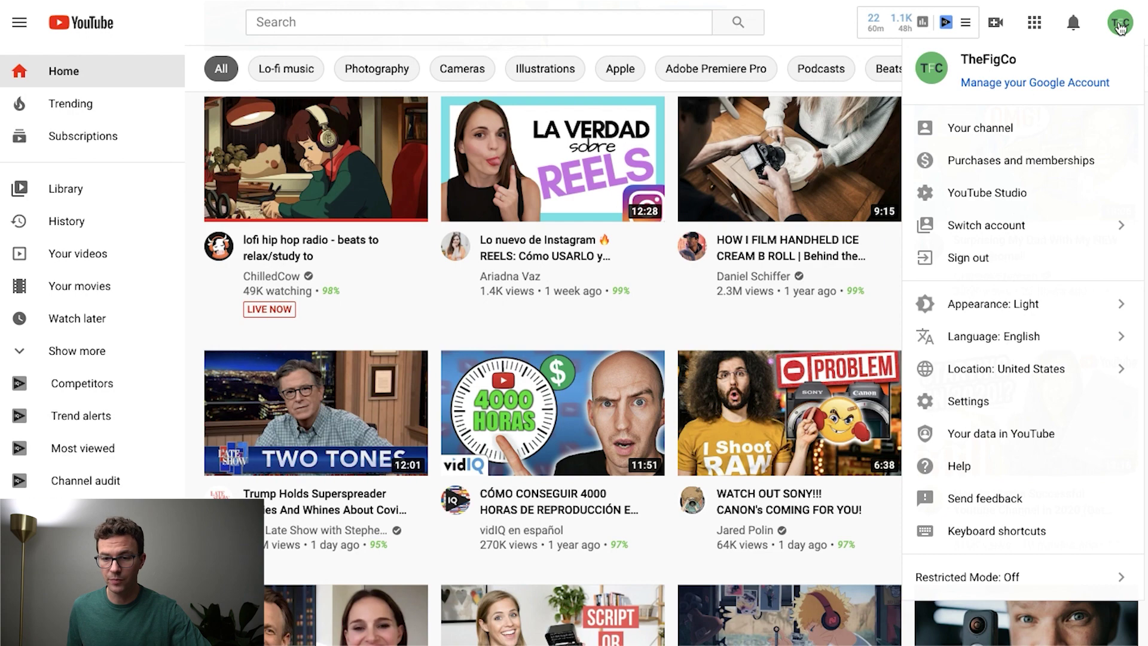
pyautogui.click(1023, 193)
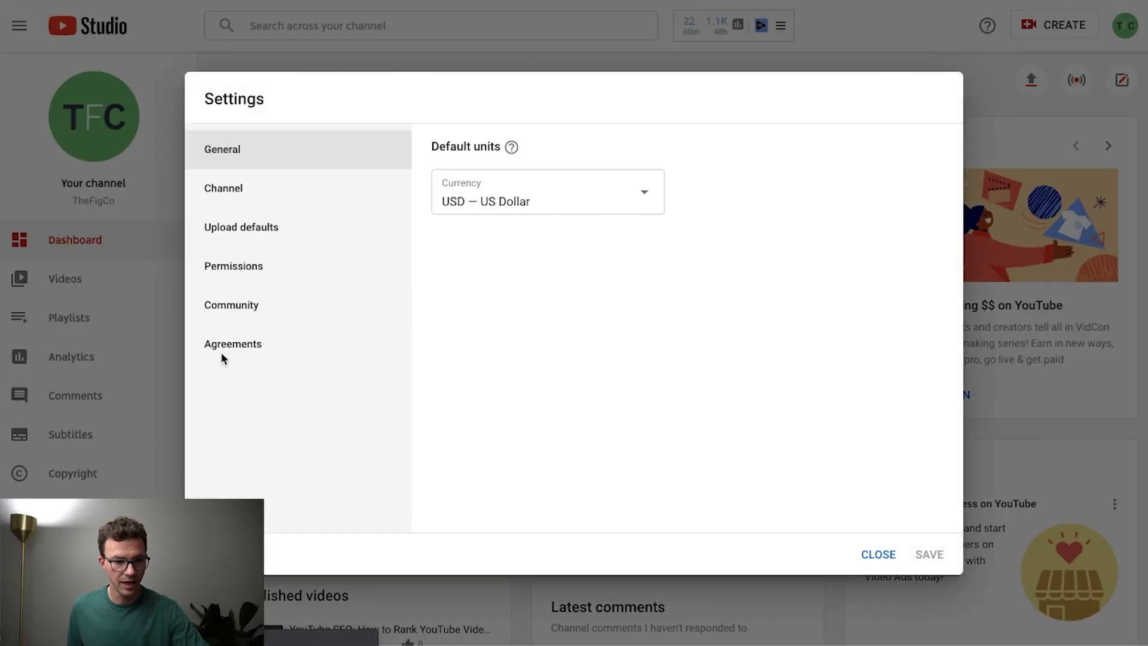
pyautogui.click(268, 243)
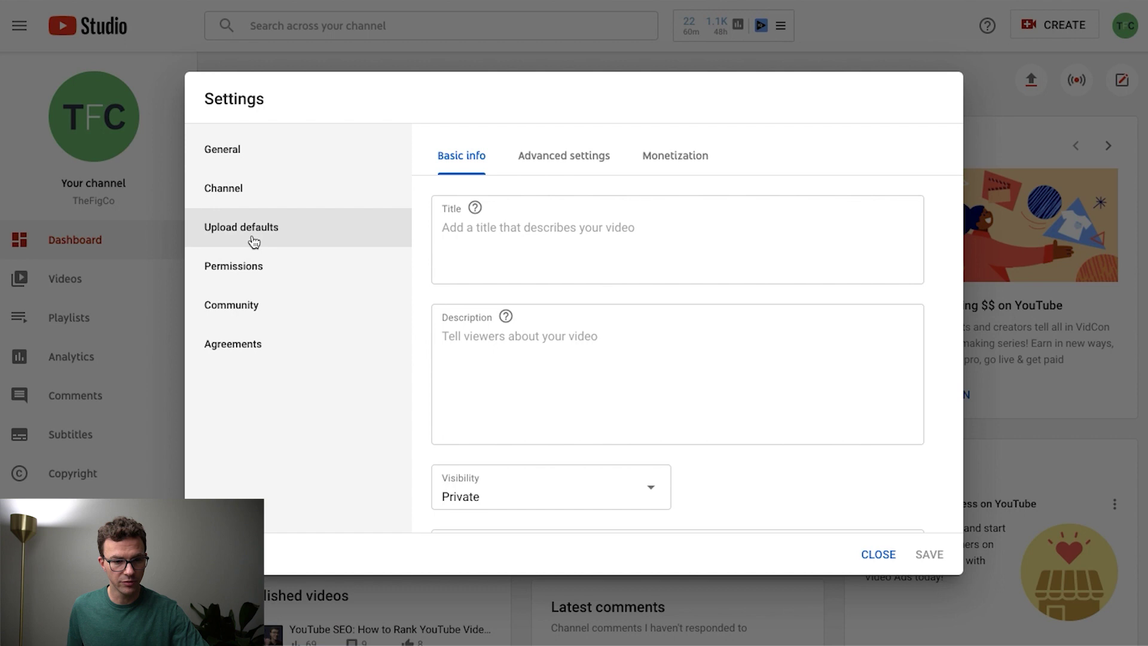
pyautogui.click(626, 490)
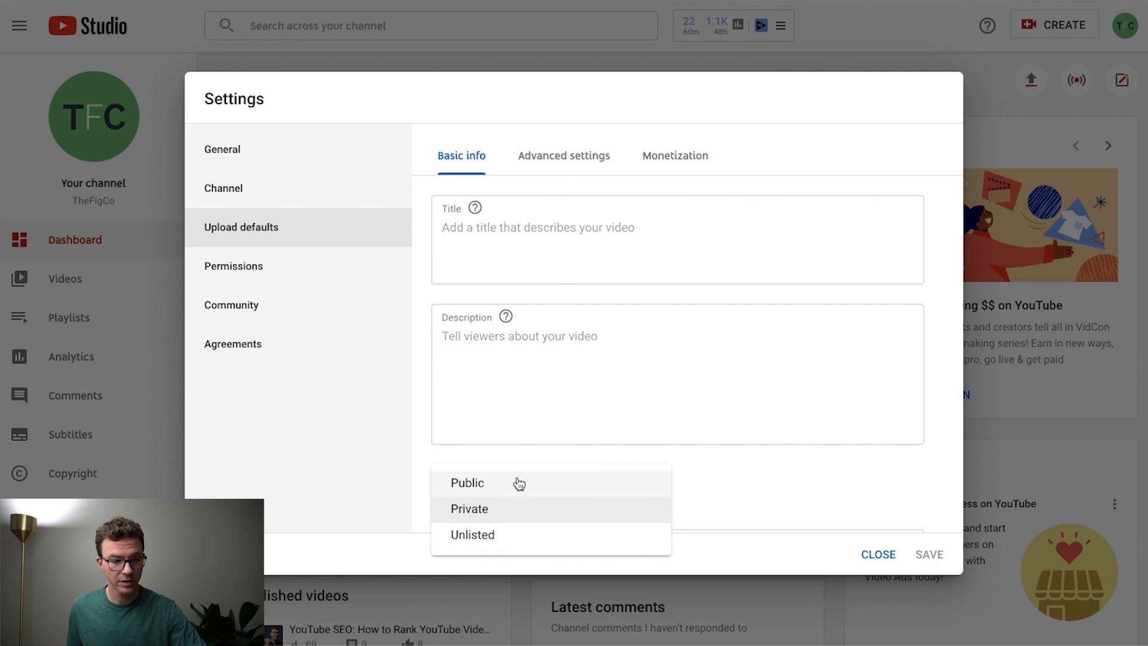
pyautogui.click(722, 489)
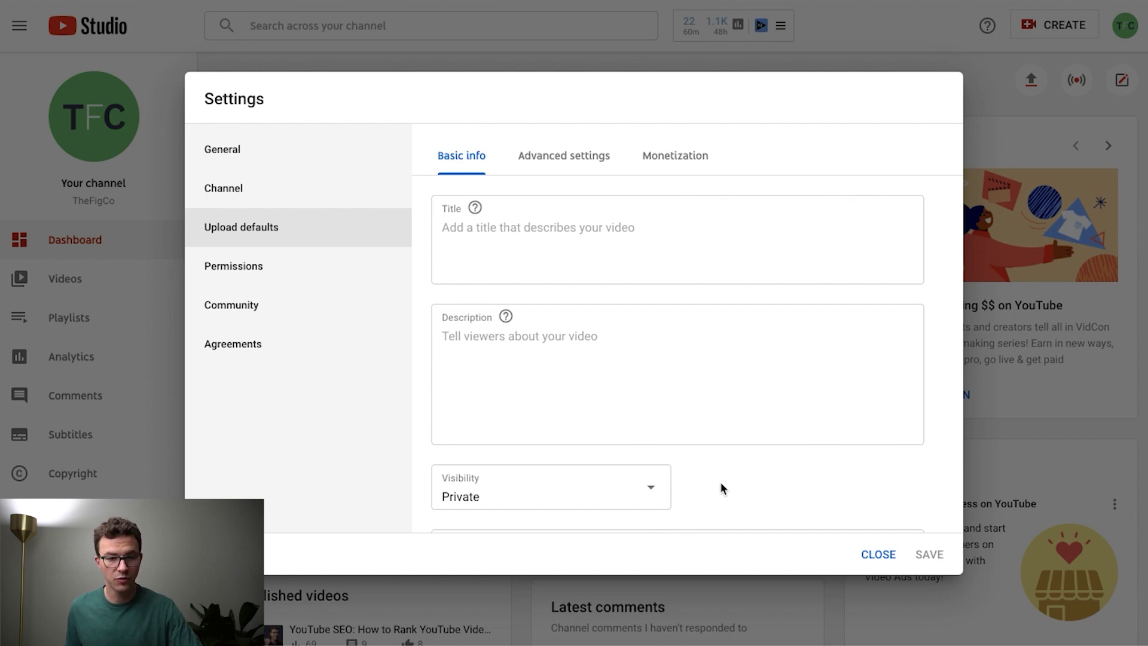
# Confirm Standard YouTube License, Howto & Style category and held inappropriate comments in advanced upload defaults
pyautogui.click(585, 157)
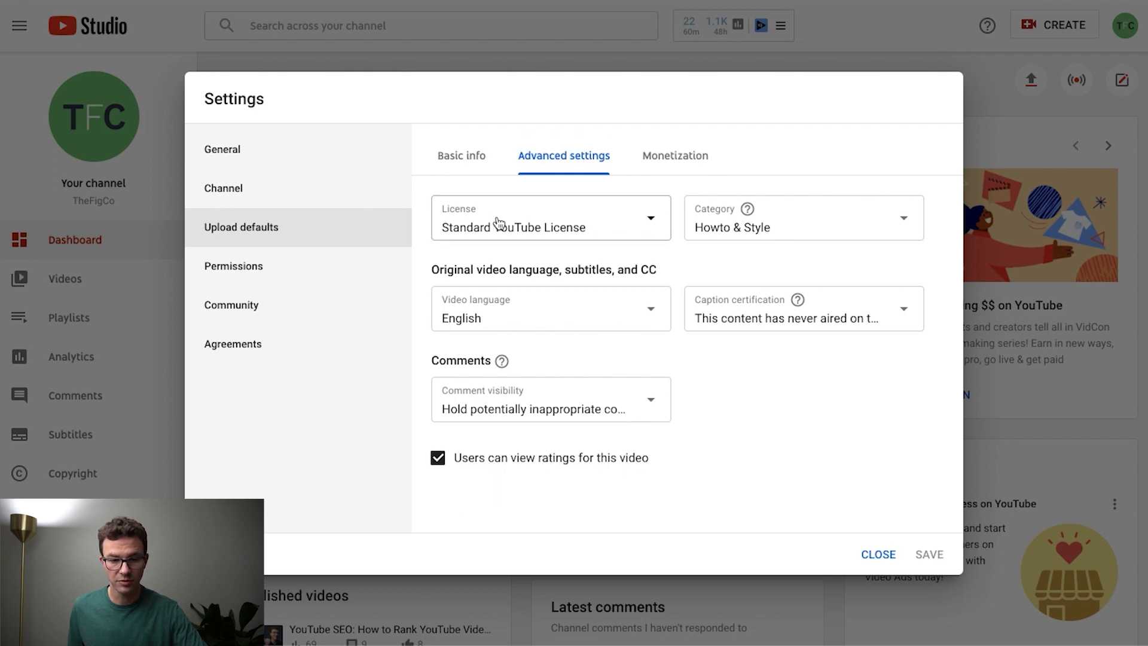
pyautogui.click(540, 229)
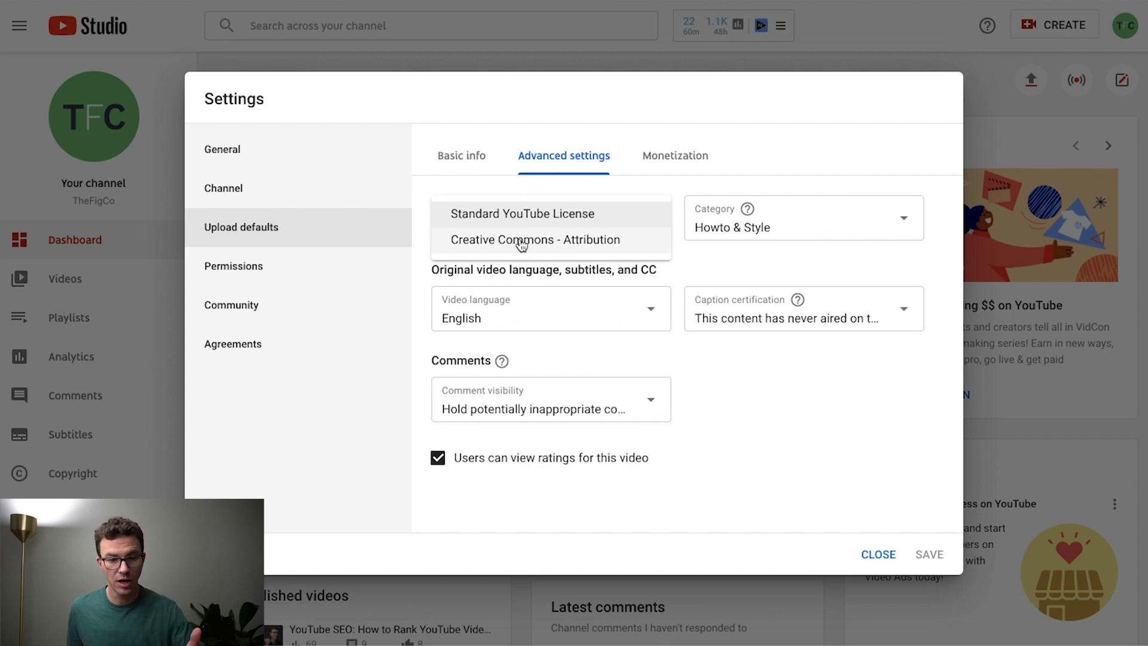
pyautogui.click(699, 256)
pyautogui.click(782, 234)
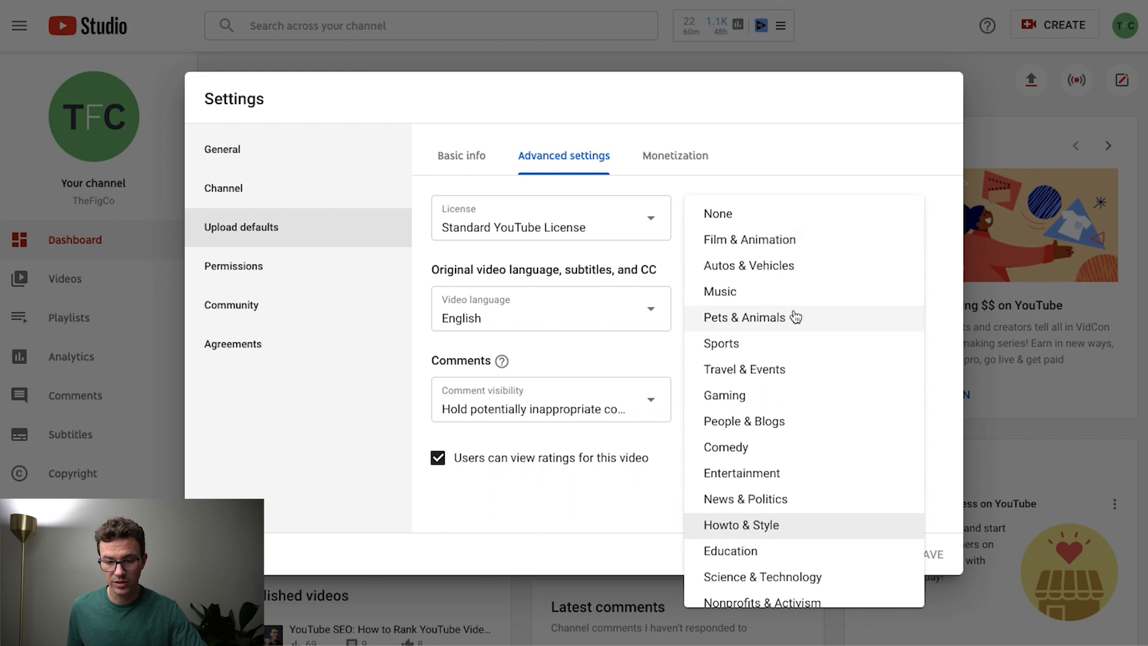
pyautogui.scroll(-1, 790, 315)
pyautogui.click(941, 287)
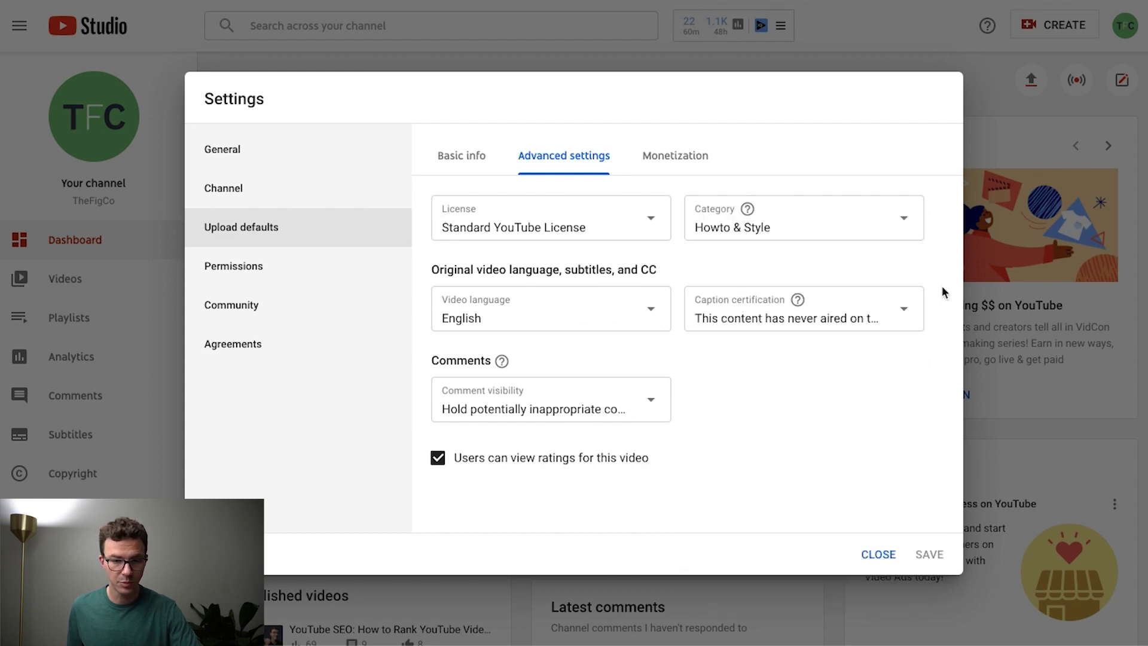
pyautogui.click(642, 405)
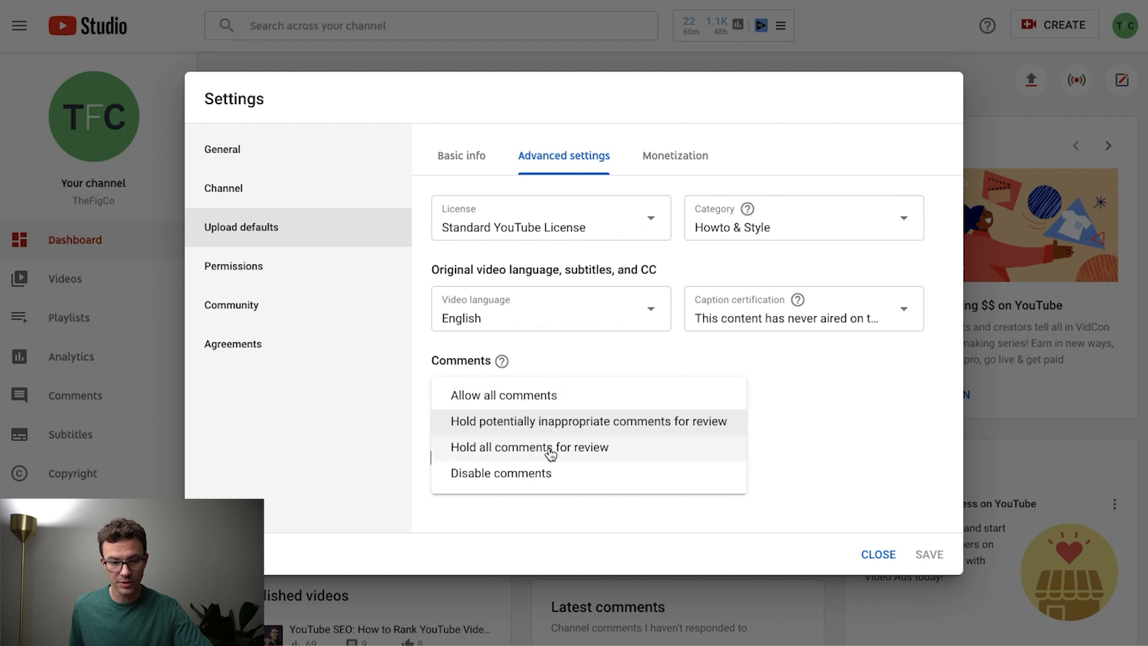
pyautogui.click(892, 396)
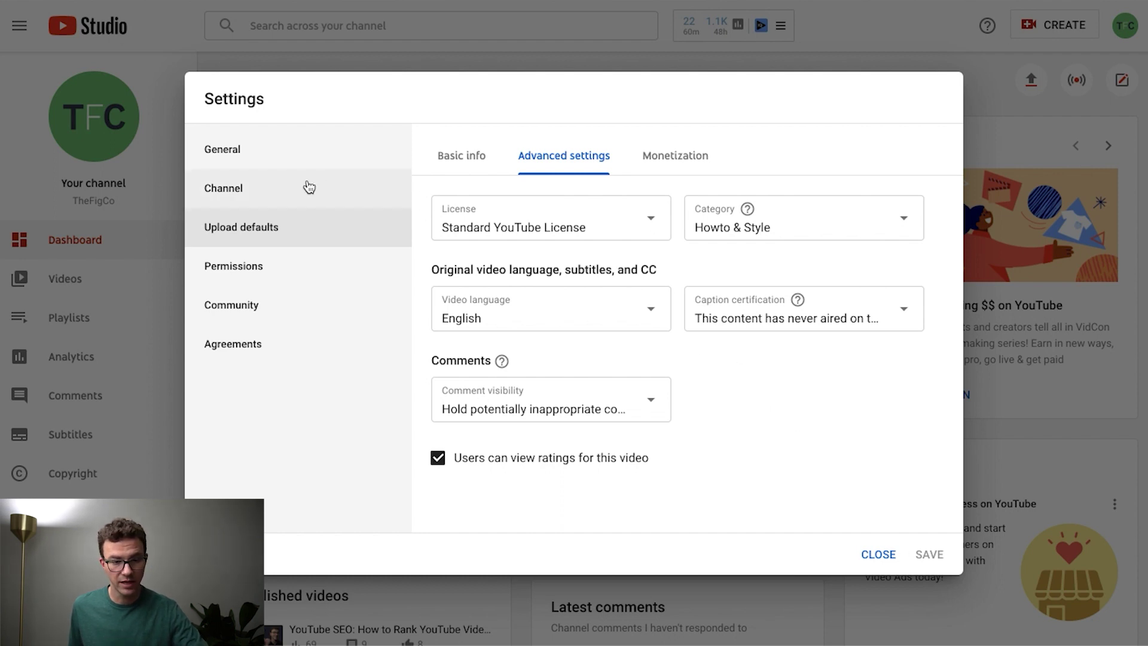
# Check the channel's Feature eligibility and expand the phone-verification features details
pyautogui.click(255, 190)
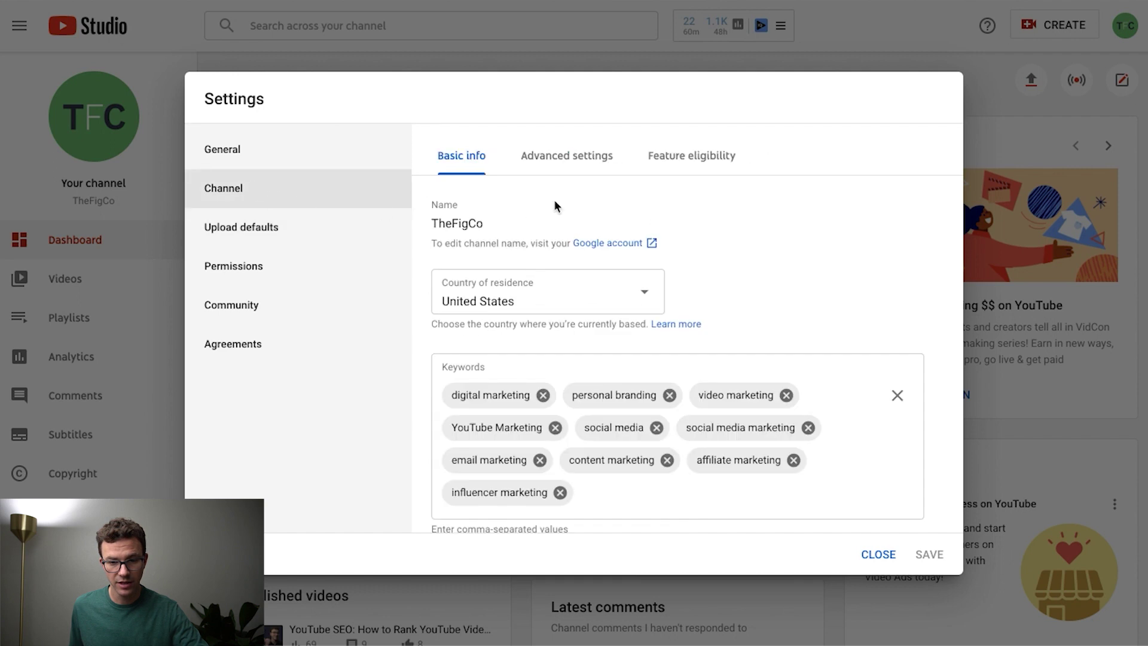
pyautogui.click(676, 158)
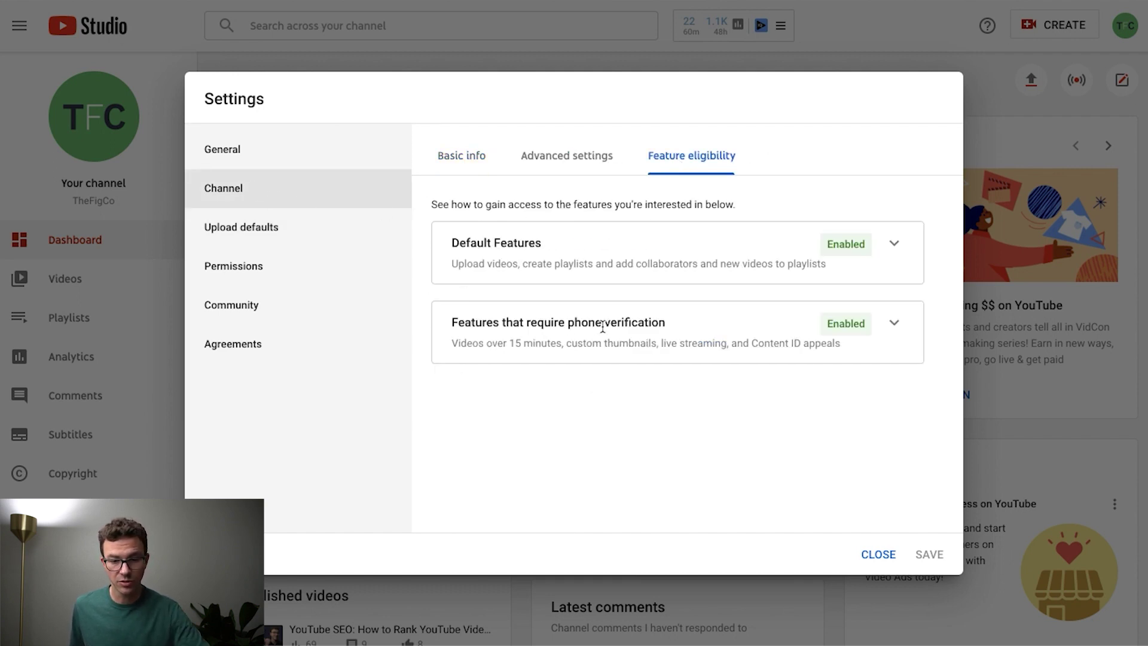
pyautogui.click(895, 324)
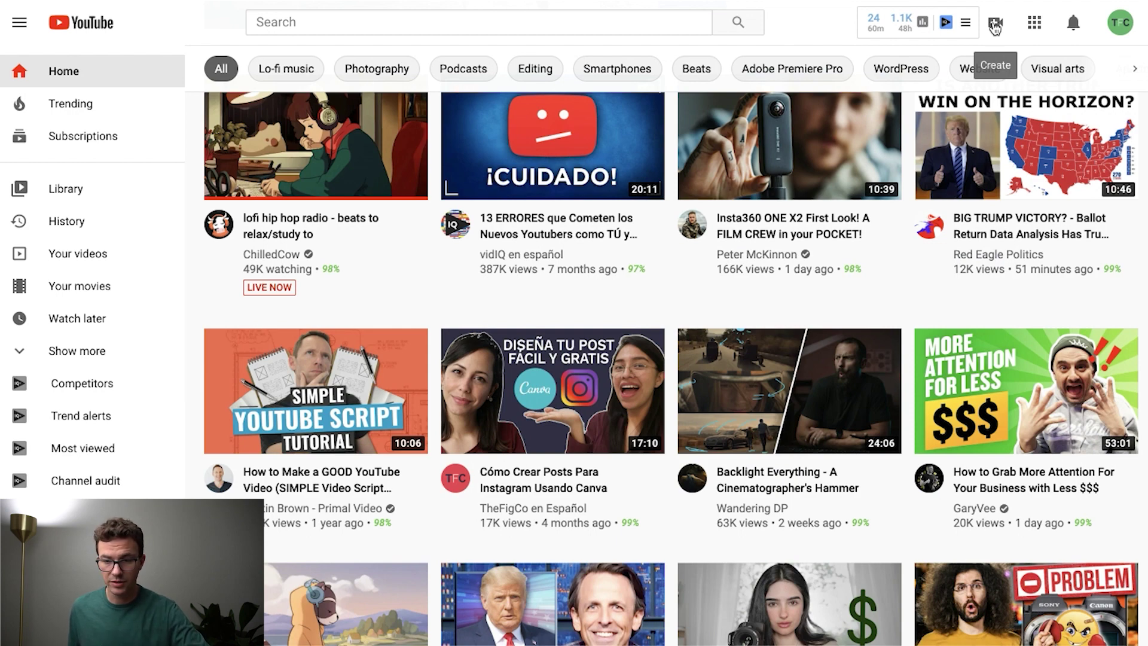
# Start a new video upload from the Create menu
pyautogui.click(995, 25)
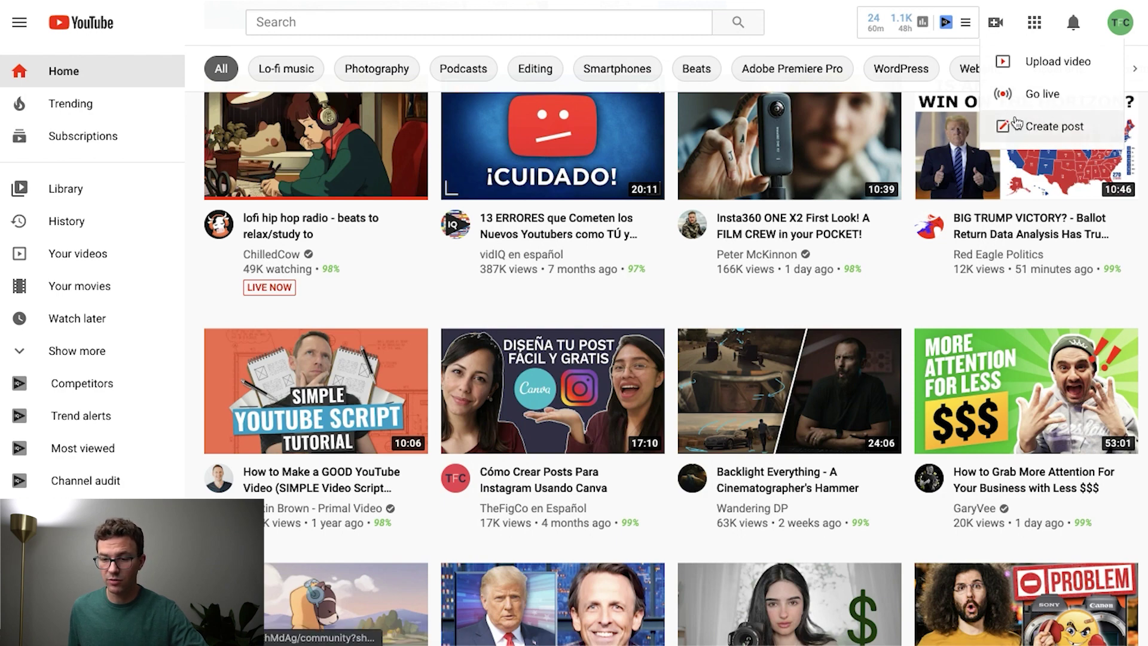
pyautogui.click(1039, 66)
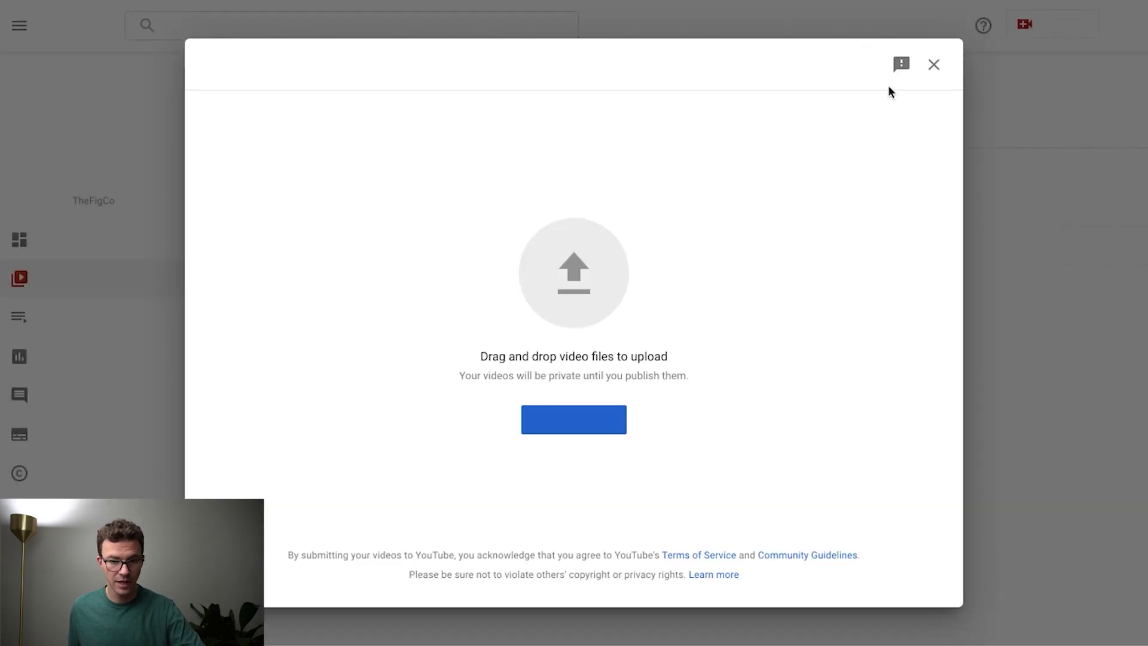
# Drag YouTube SEO.mp4 from Finder into the Upload videos dialog
pyautogui.click(584, 427)
pyautogui.press('super+Tab')
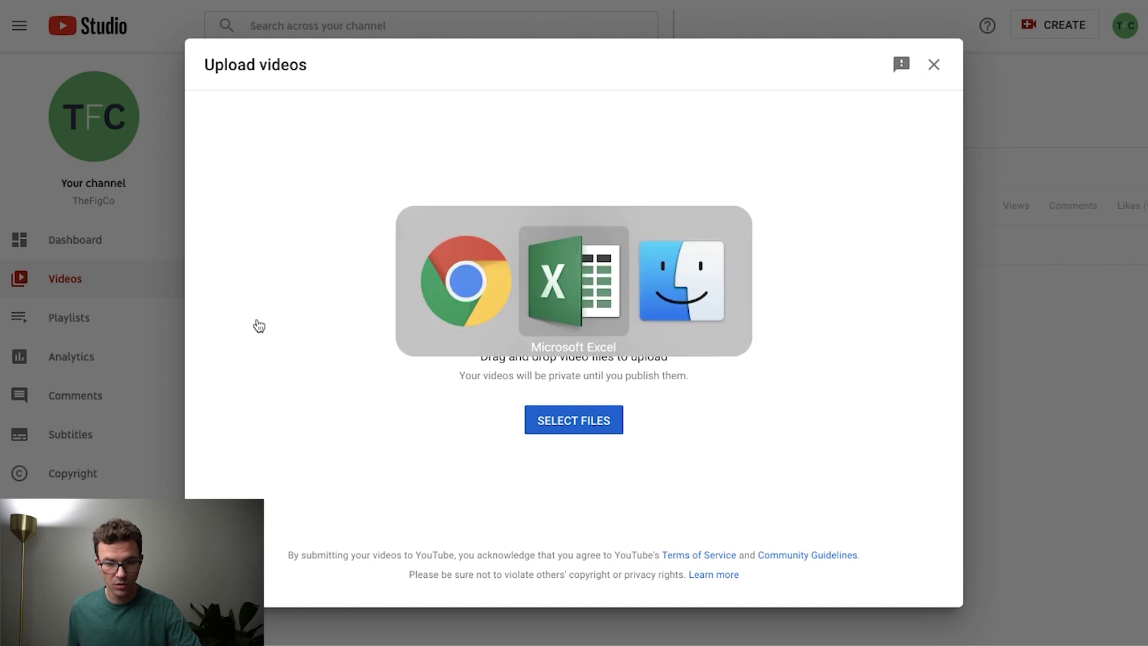
pyautogui.press('super+Tab')
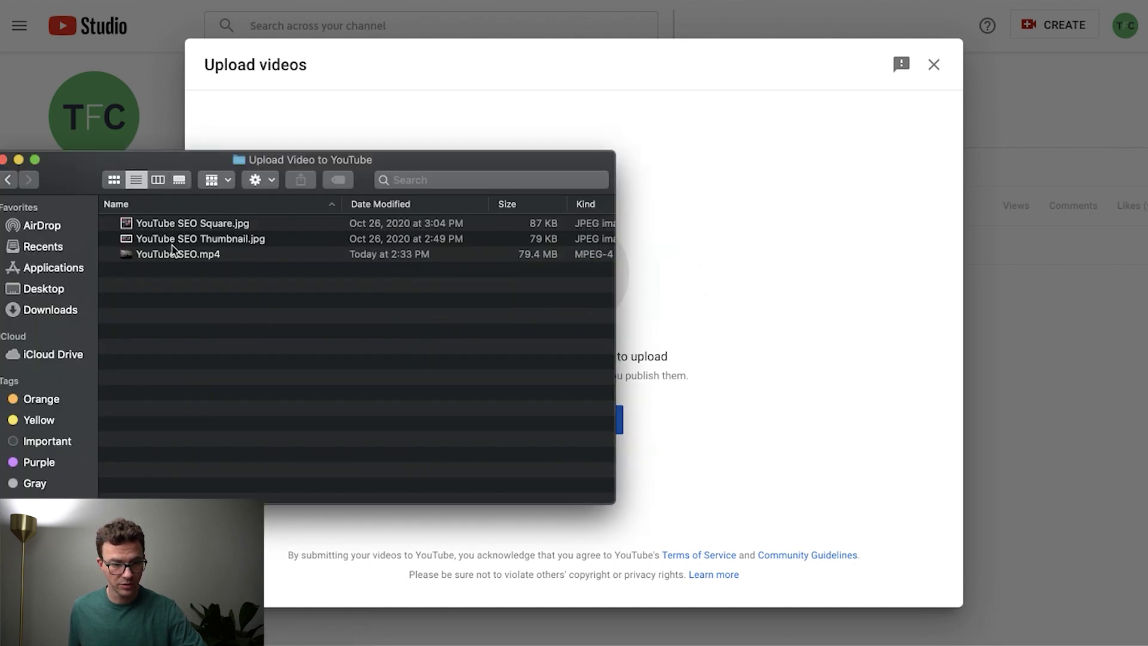
pyautogui.moveTo(172, 252); pyautogui.dragTo(726, 253)
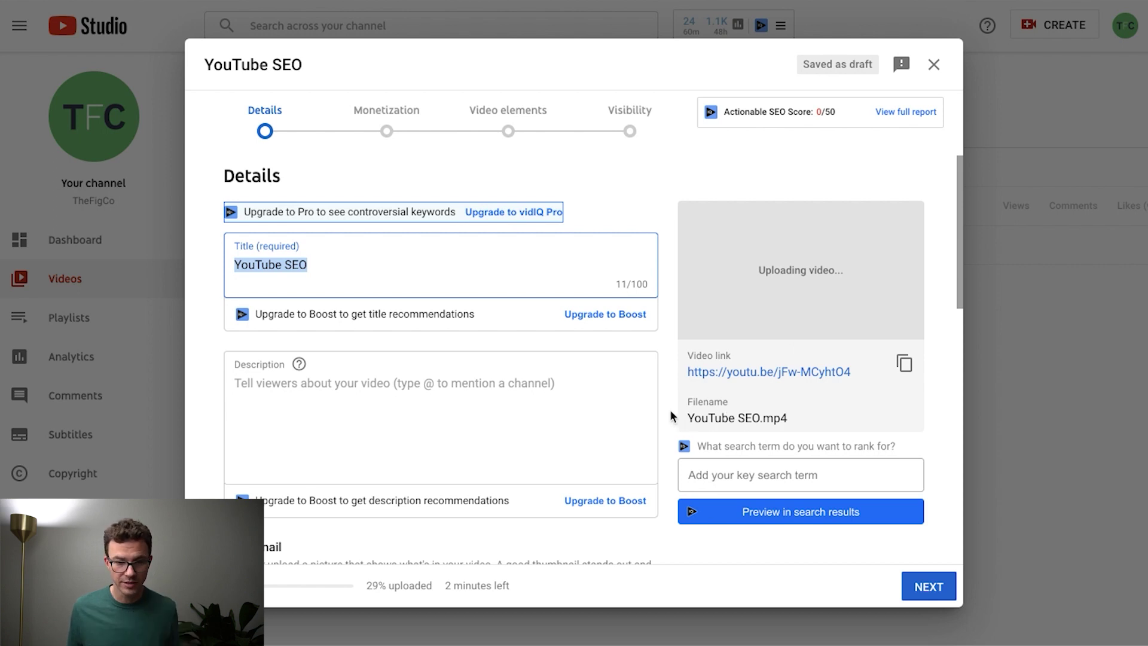
# Let the upload progress, then switch to the Google Docs metadata document
pyautogui.click(628, 200)
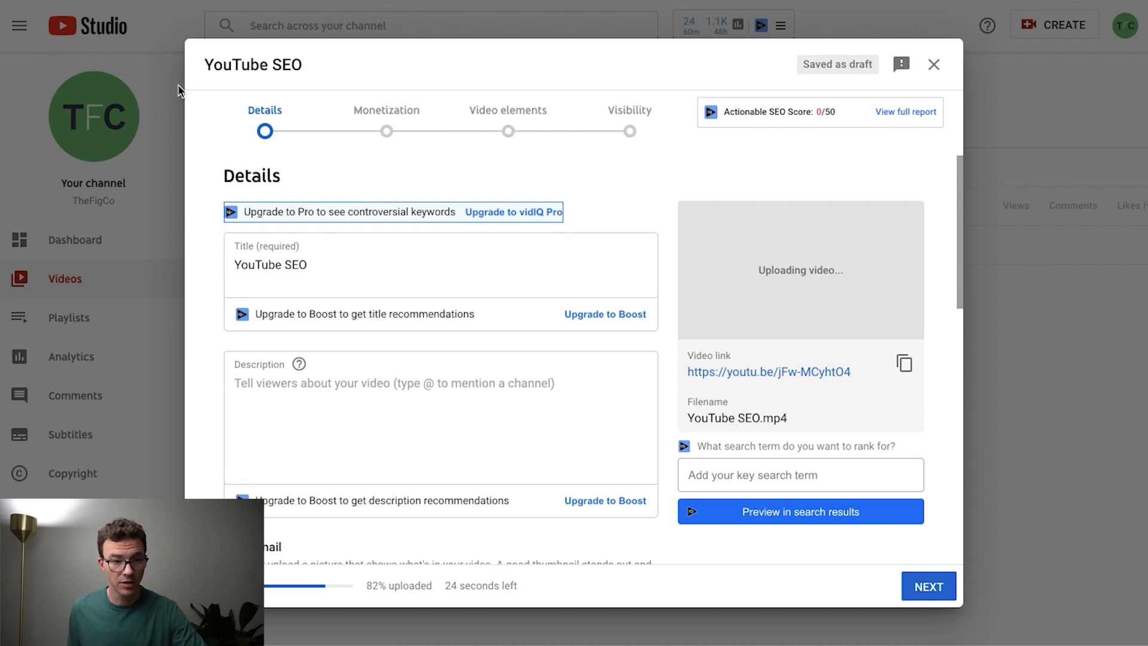
pyautogui.click(187, 5)
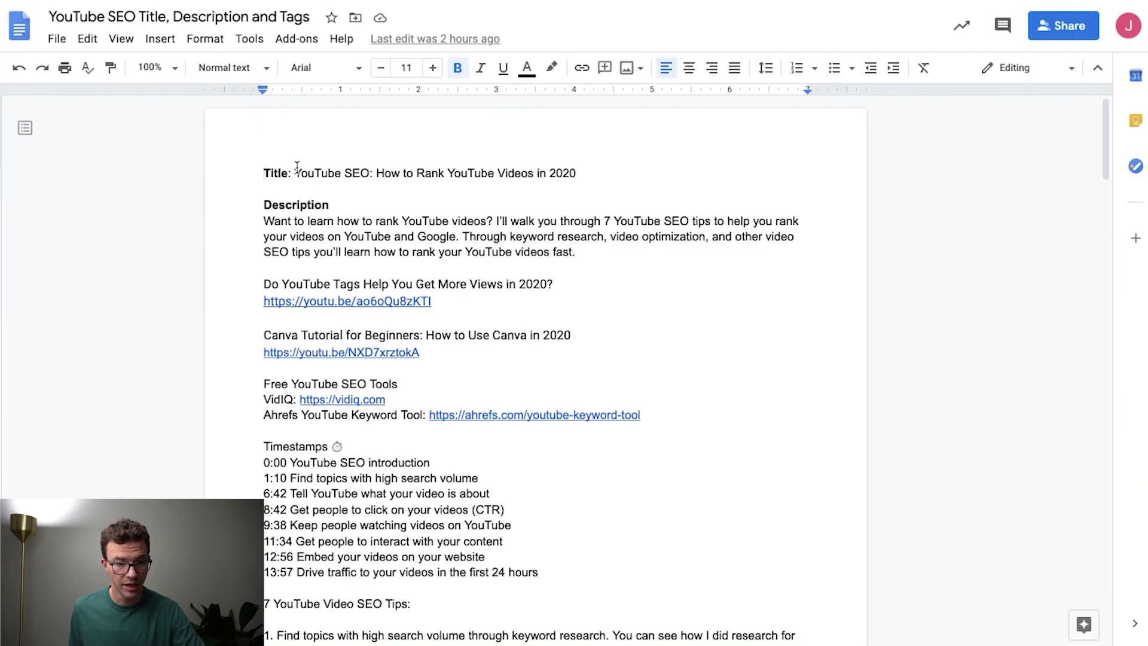
# Replace the video title with 'YouTube SEO: How to Rank YouTube Videos in 2020' from the doc
pyautogui.moveTo(296, 171); pyautogui.dragTo(583, 178)
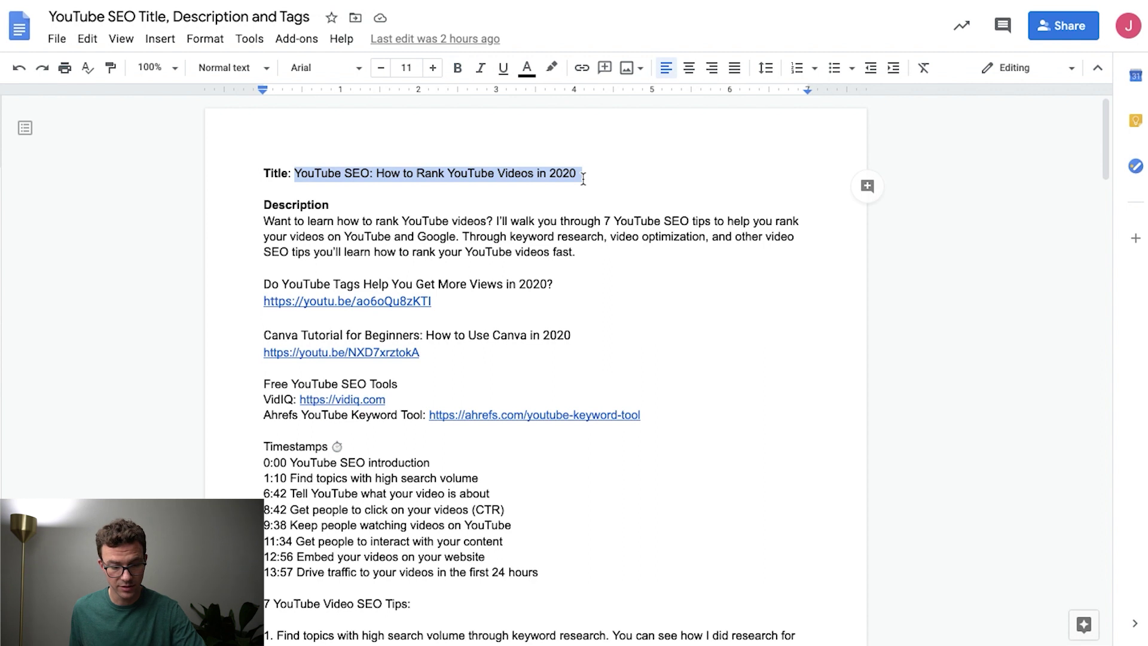
pyautogui.hotkey('ctrl', 'c')
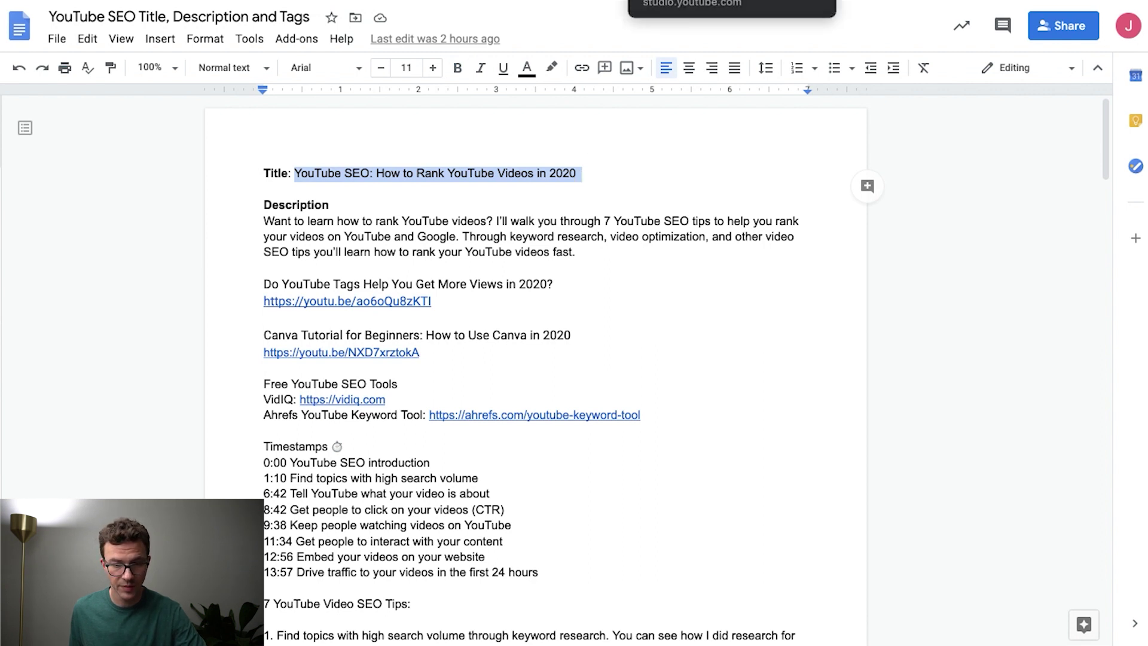
pyautogui.click(688, 5)
pyautogui.tripleClick(375, 262)
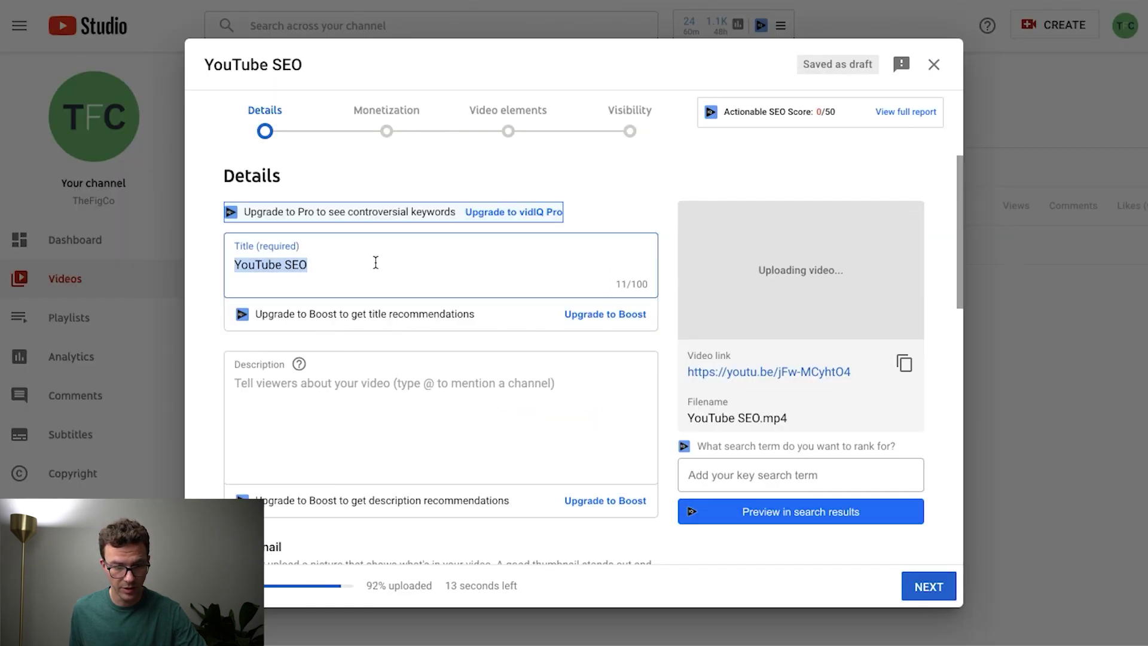
pyautogui.hotkey('ctrl', 'v')
pyautogui.click(190, 303)
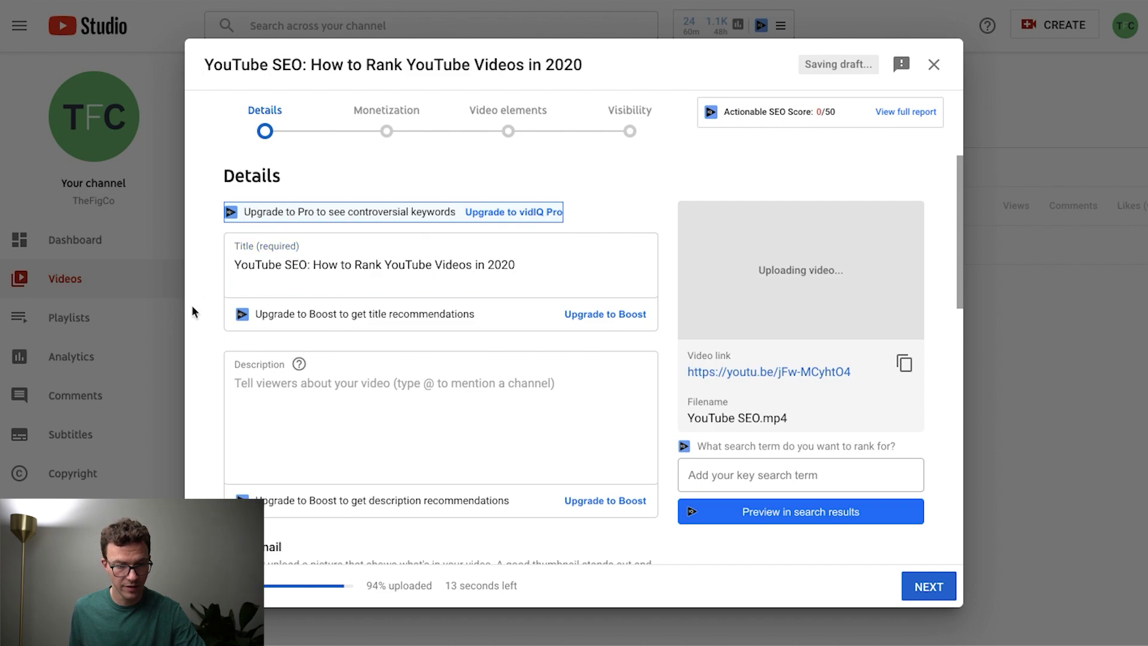
# Select the planned description text in the Google Doc through the seventh tip
pyautogui.click(149, 2)
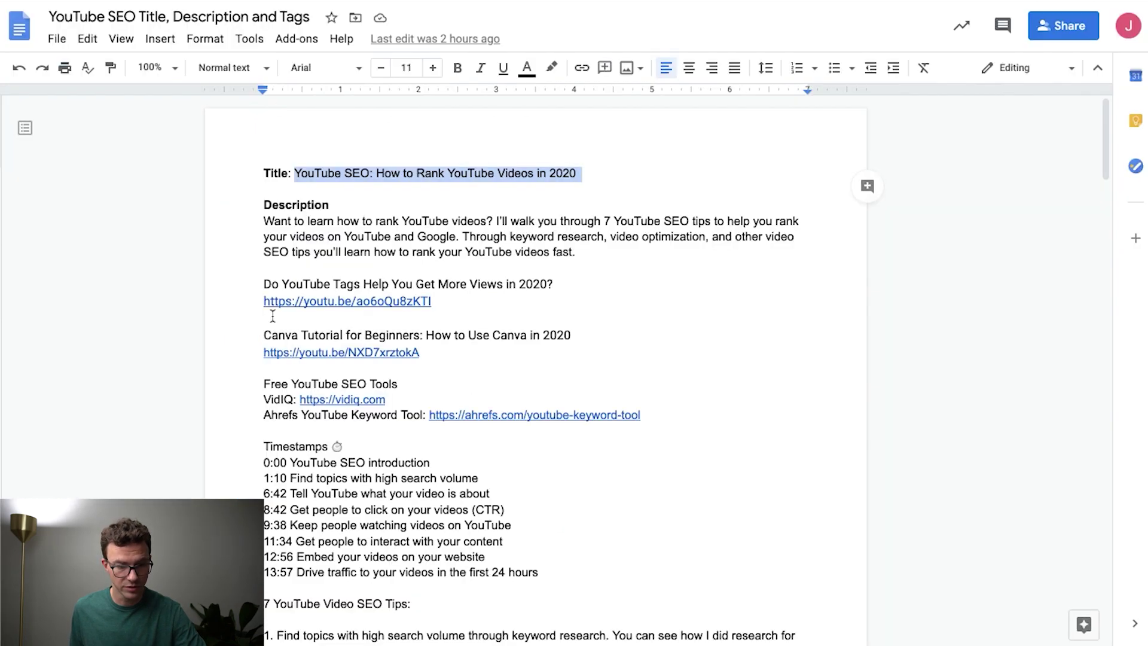
pyautogui.scroll(-13, 310, 391)
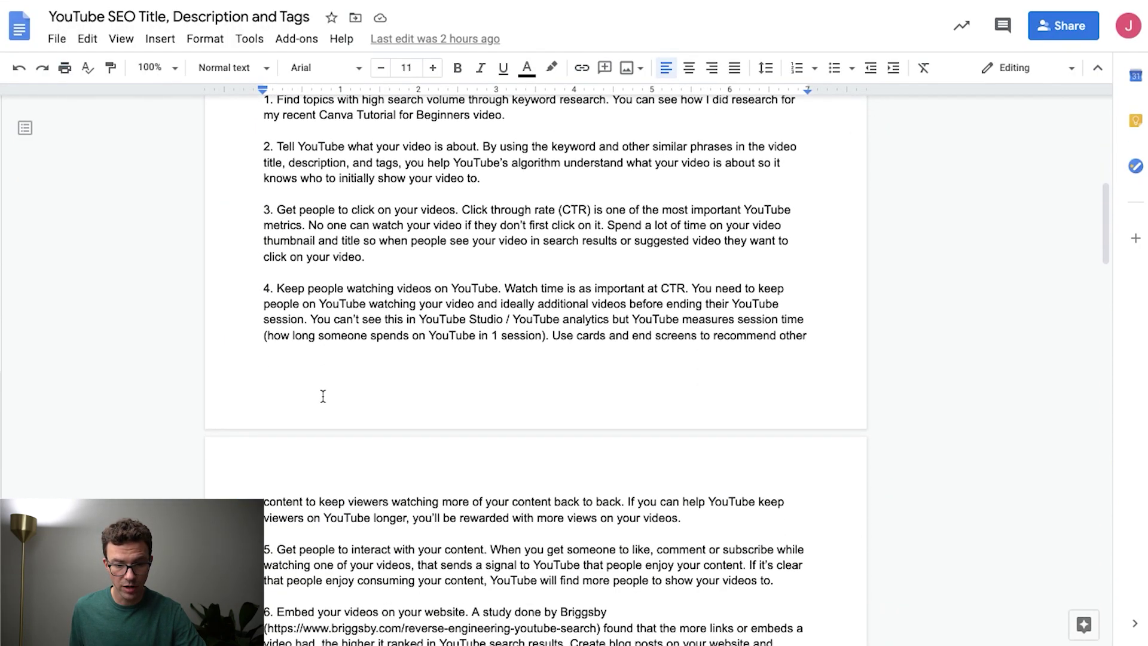
pyautogui.scroll(-1, 322, 395)
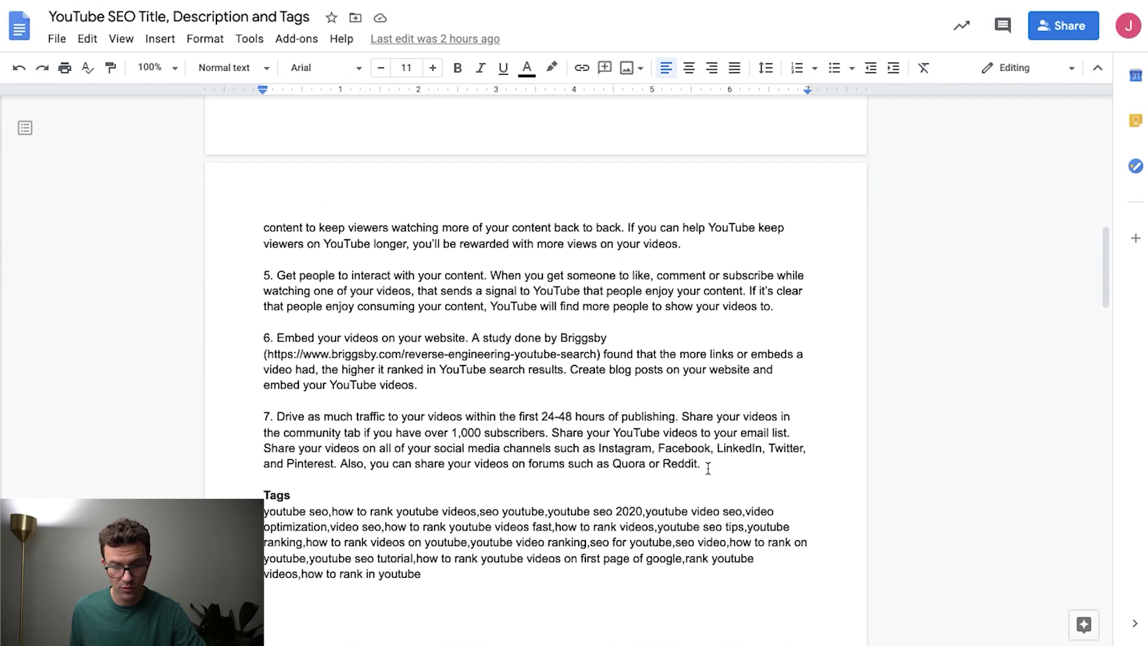
pyautogui.moveTo(706, 464); pyautogui.dragTo(251, 199)
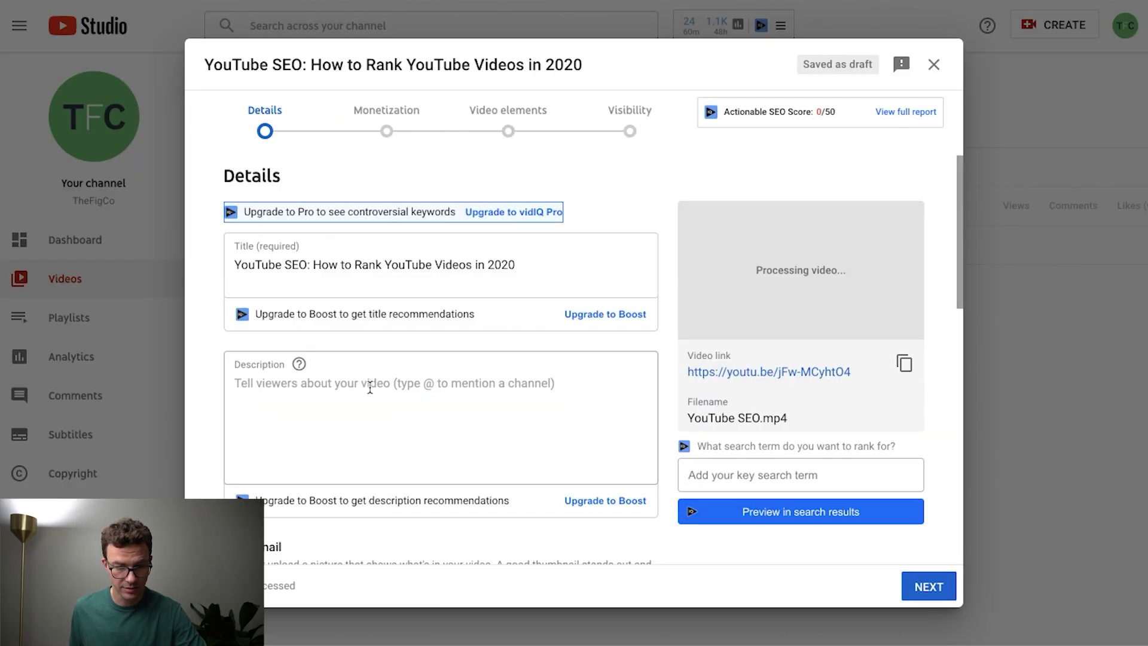
# Paste the copied description with links, timestamps and seven SEO tips, and scroll through to check it
pyautogui.click(362, 394)
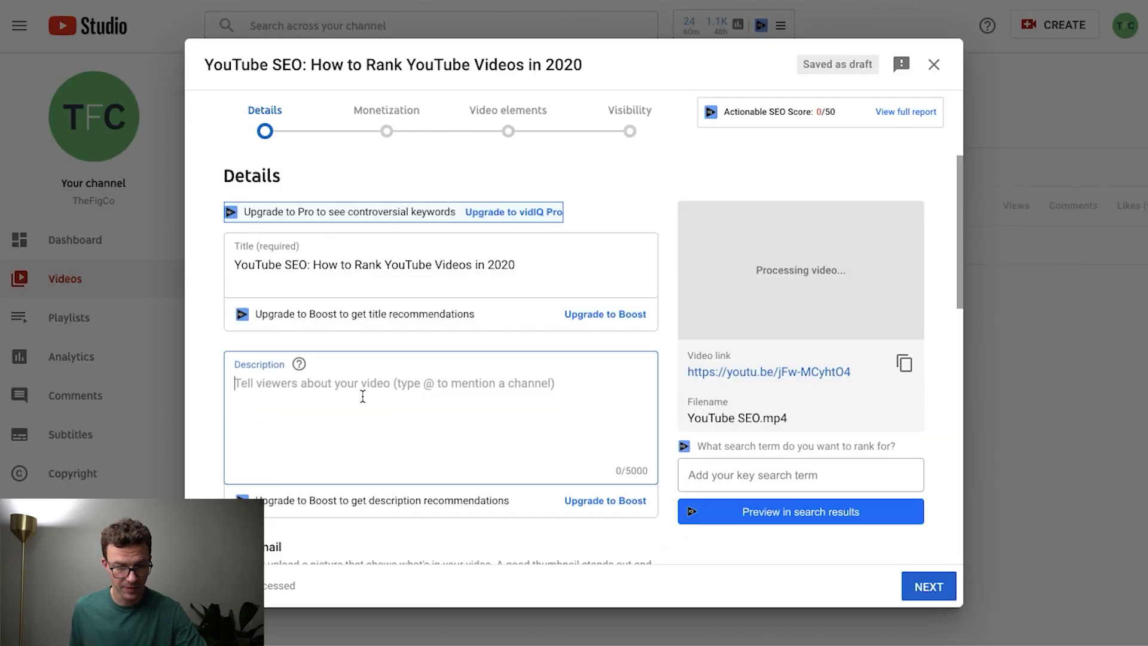
pyautogui.hotkey('ctrl', 'v')
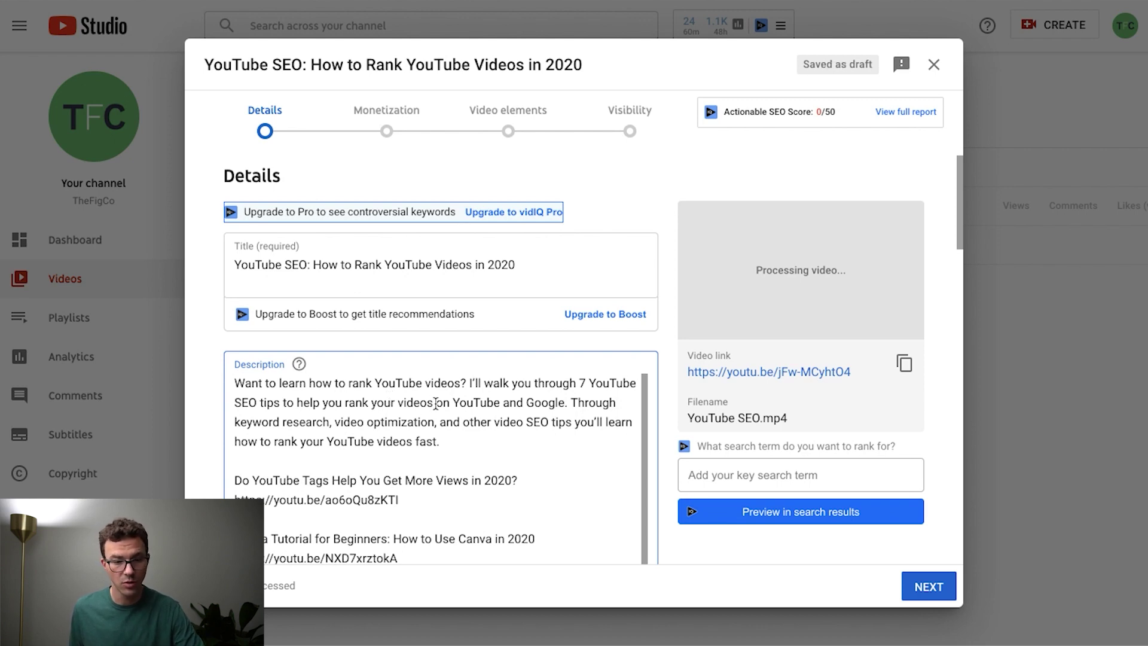
pyautogui.scroll(-2, 435, 404)
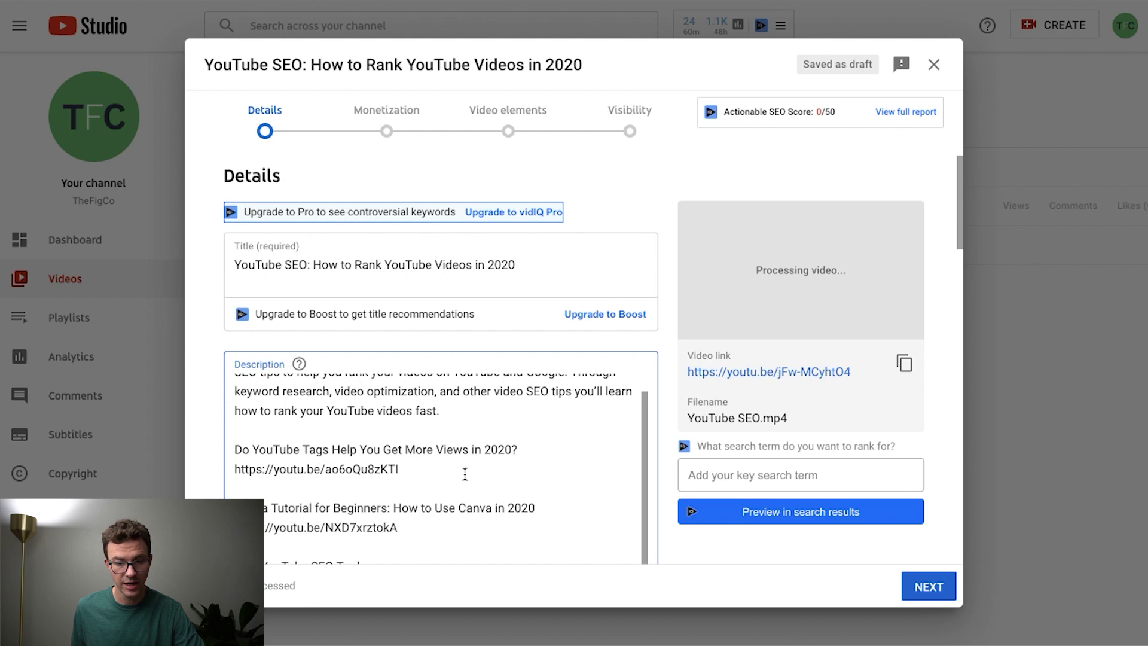
pyautogui.scroll(-5, 464, 474)
pyautogui.scroll(-1, 460, 475)
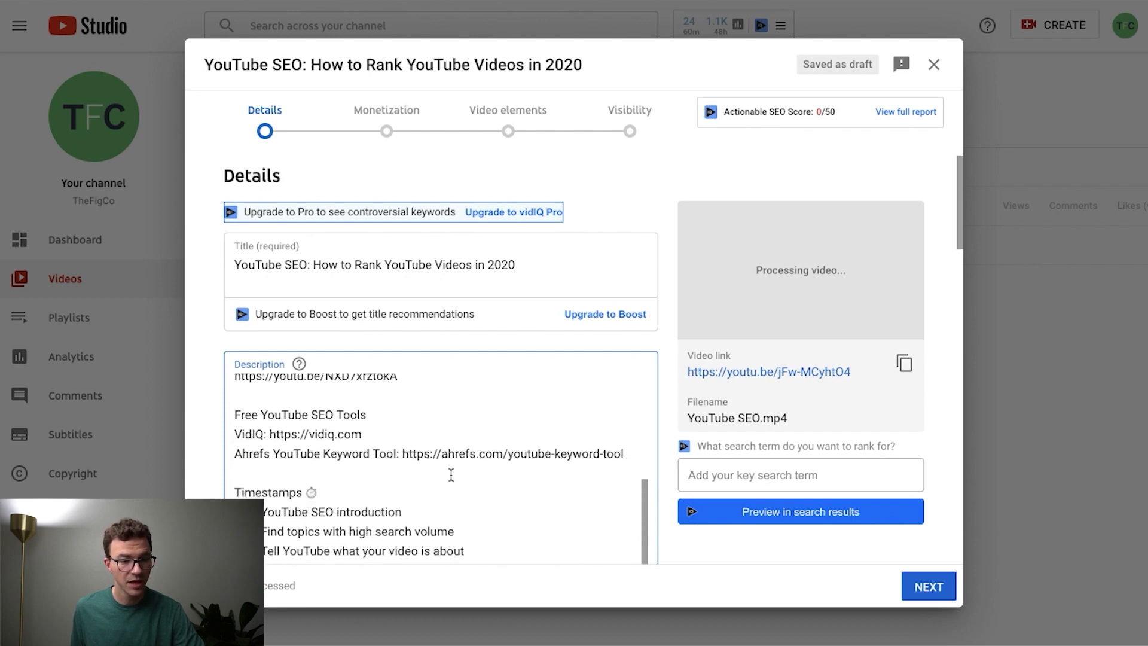
pyautogui.scroll(-2, 388, 494)
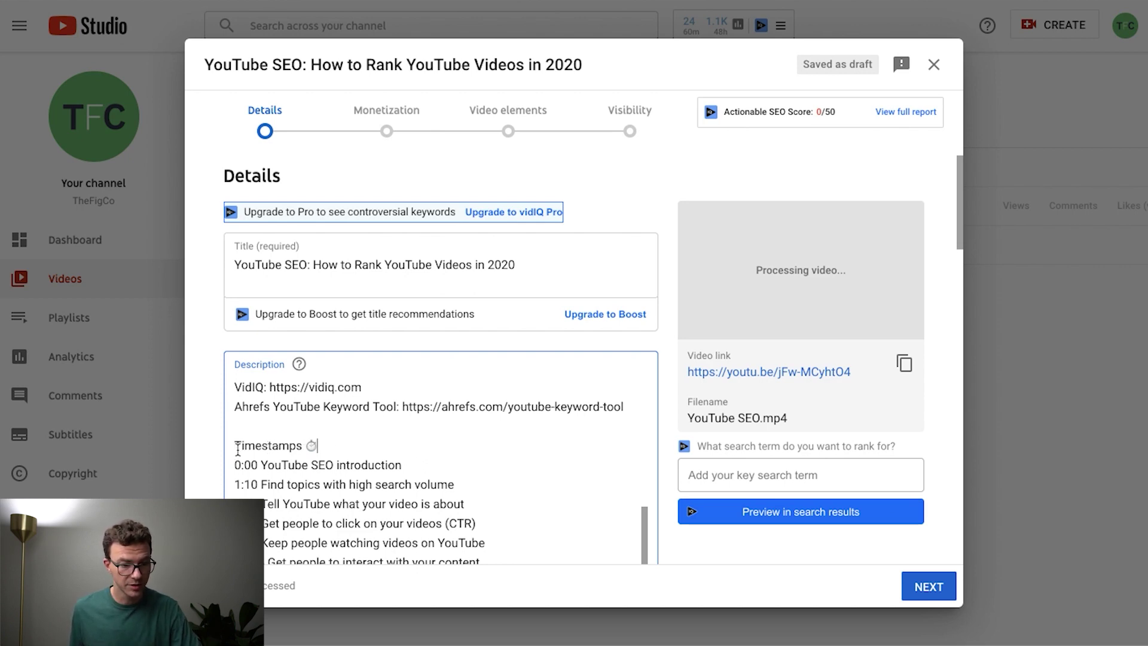
pyautogui.scroll(-1, 238, 448)
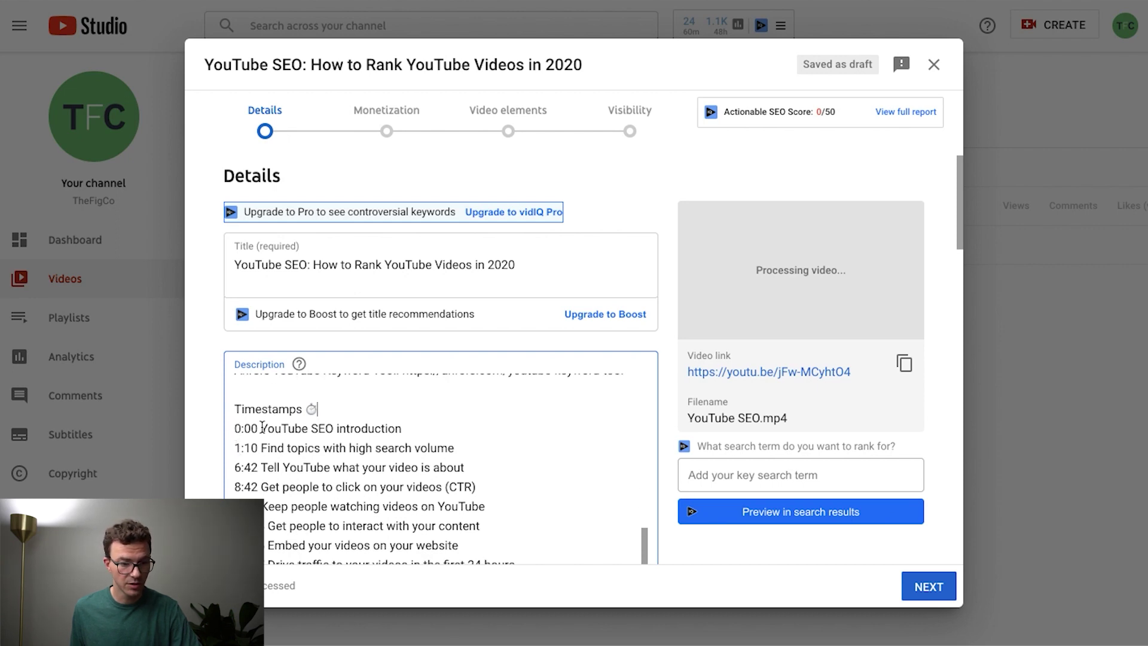
pyautogui.scroll(-2, 259, 475)
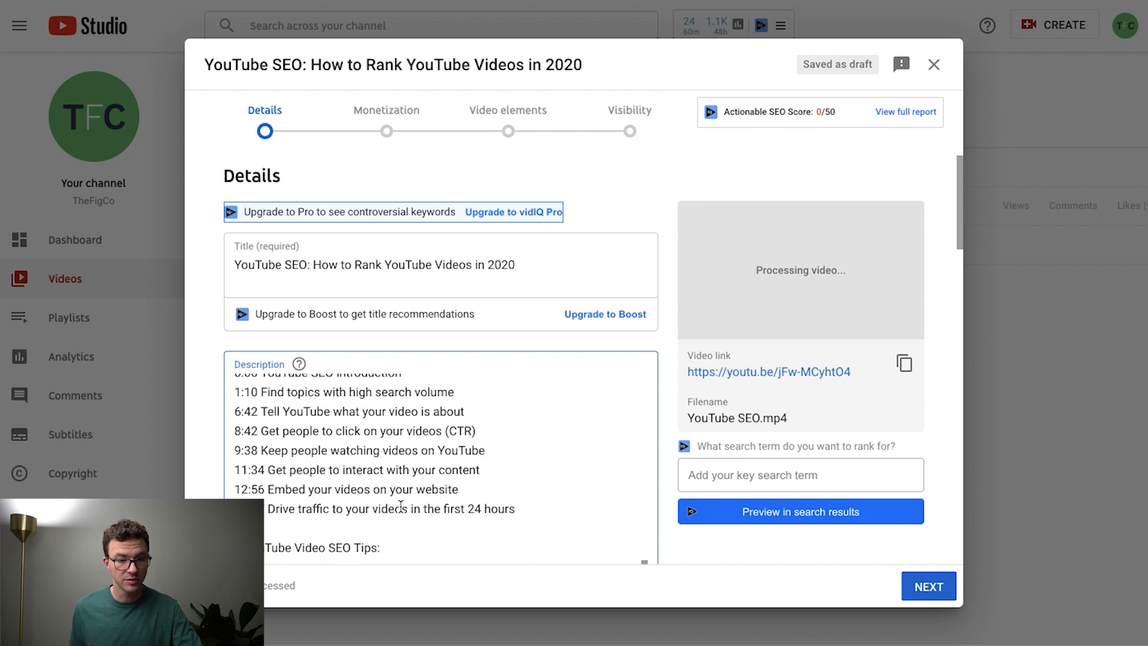
pyautogui.scroll(-3, 536, 528)
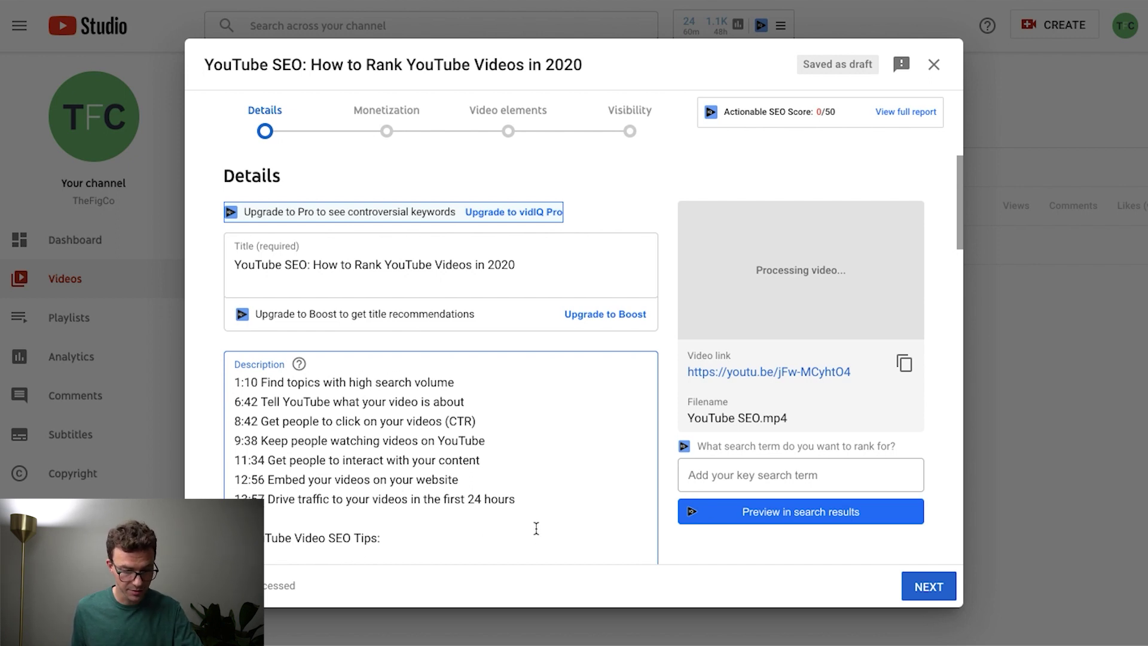
pyautogui.scroll(-2, 536, 528)
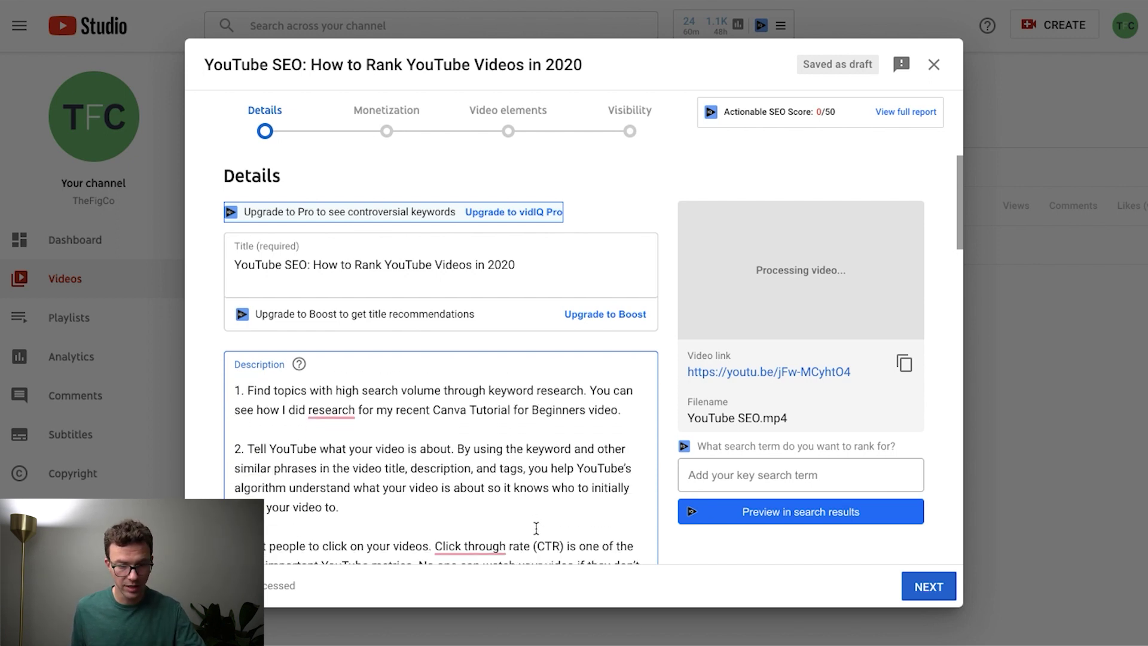
pyautogui.scroll(-3, 533, 526)
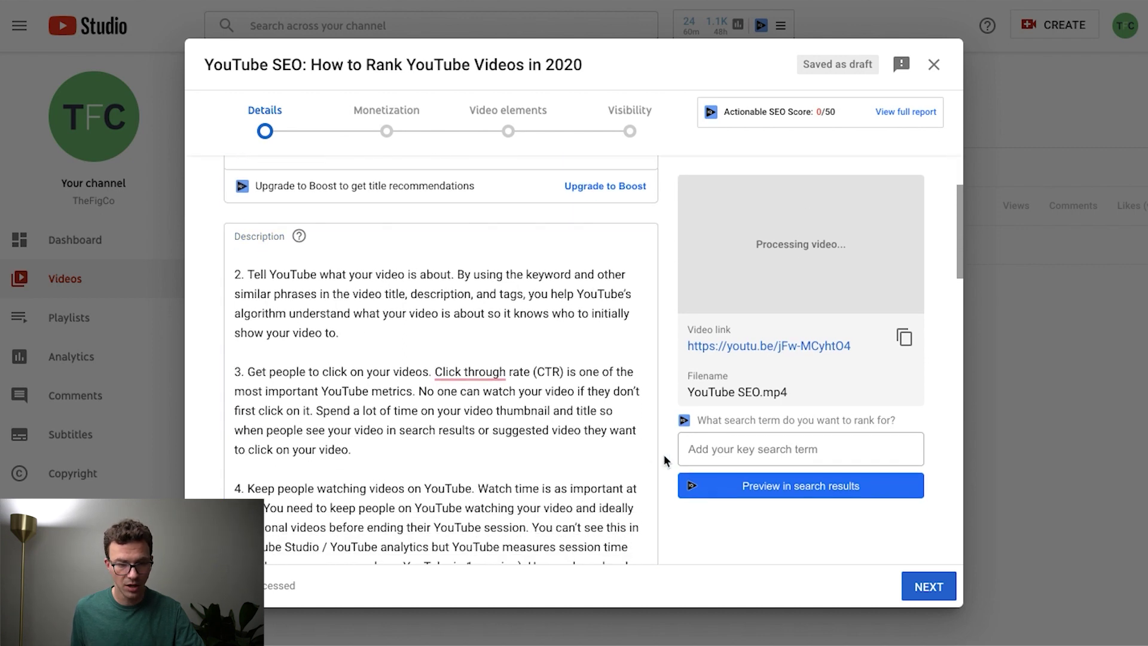
pyautogui.scroll(-4, 662, 455)
pyautogui.scroll(-8, 663, 458)
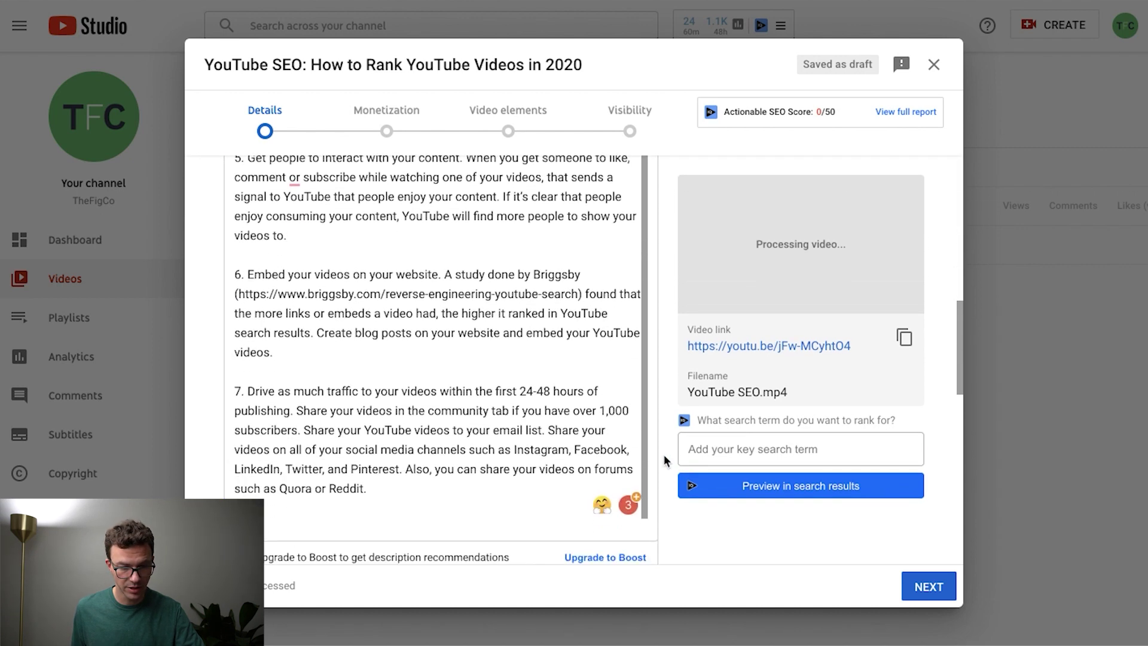
pyautogui.scroll(-2, 664, 460)
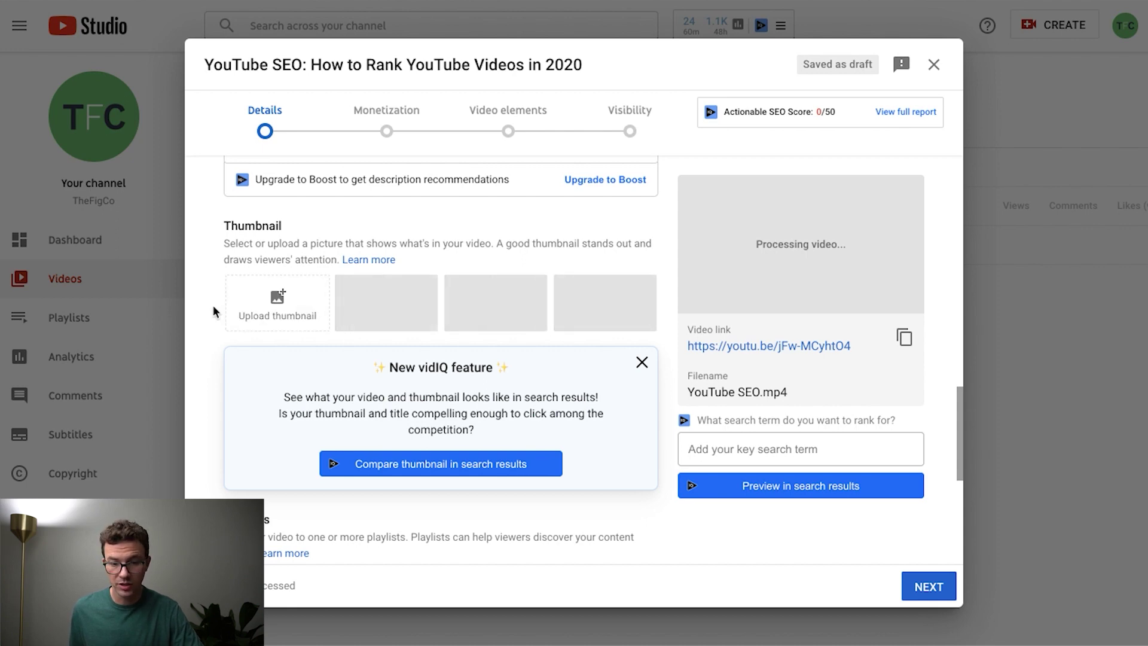
# Set YouTube SEO Thumbnail.jpg as the video's custom thumbnail
pyautogui.click(267, 310)
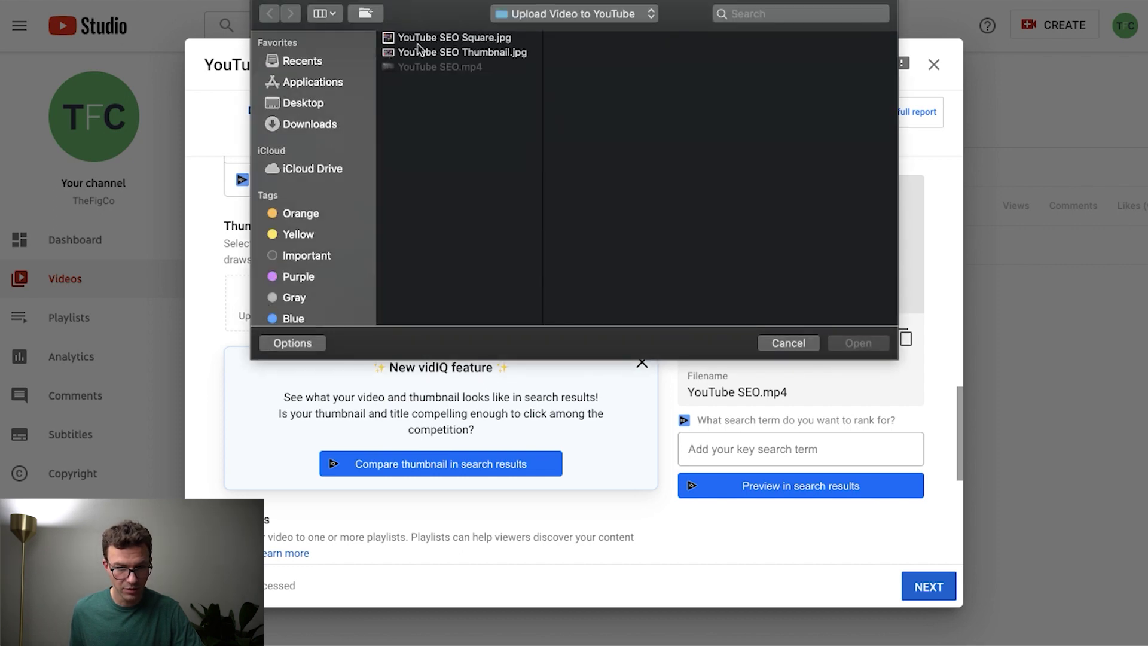
pyautogui.click(432, 52)
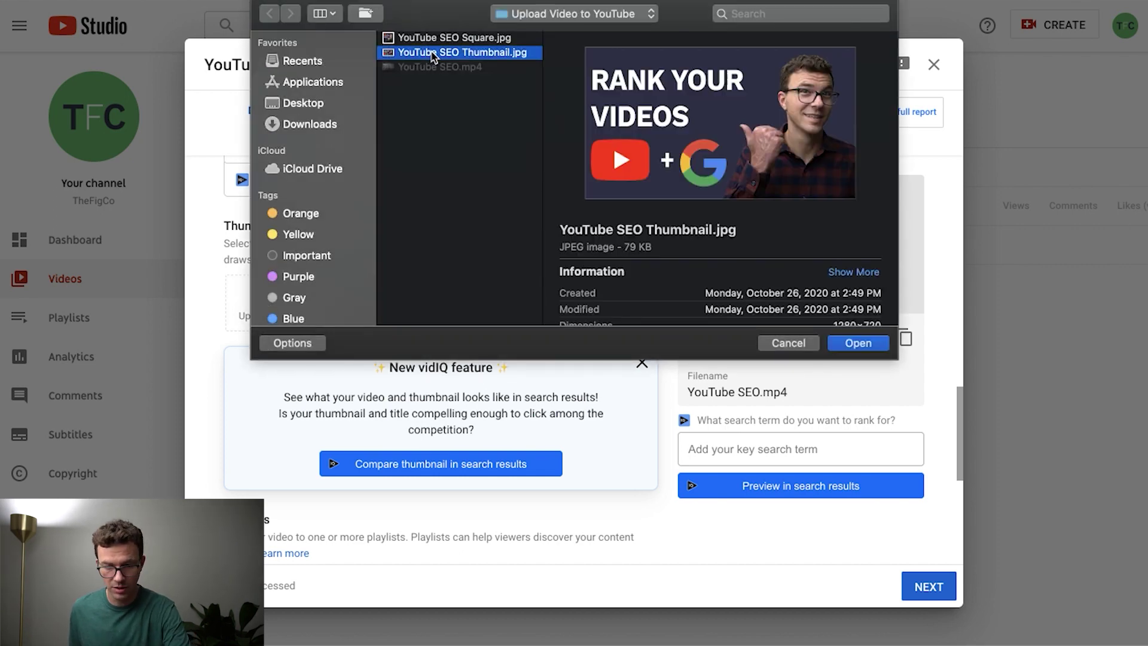
pyautogui.doubleClick(431, 53)
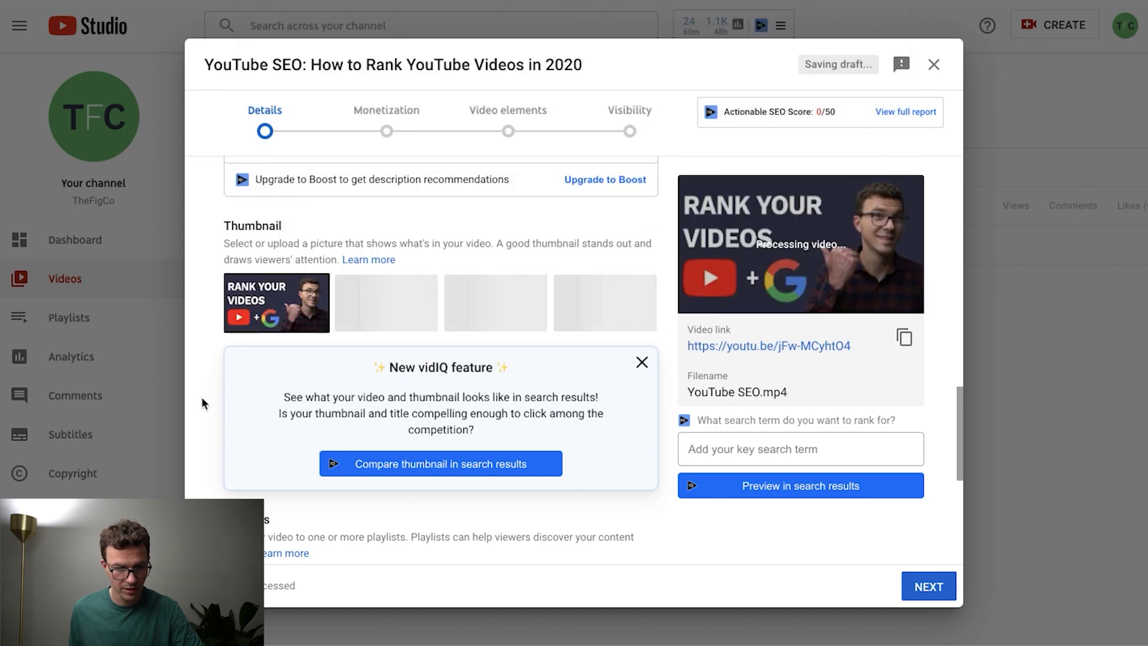
pyautogui.scroll(-5, 202, 404)
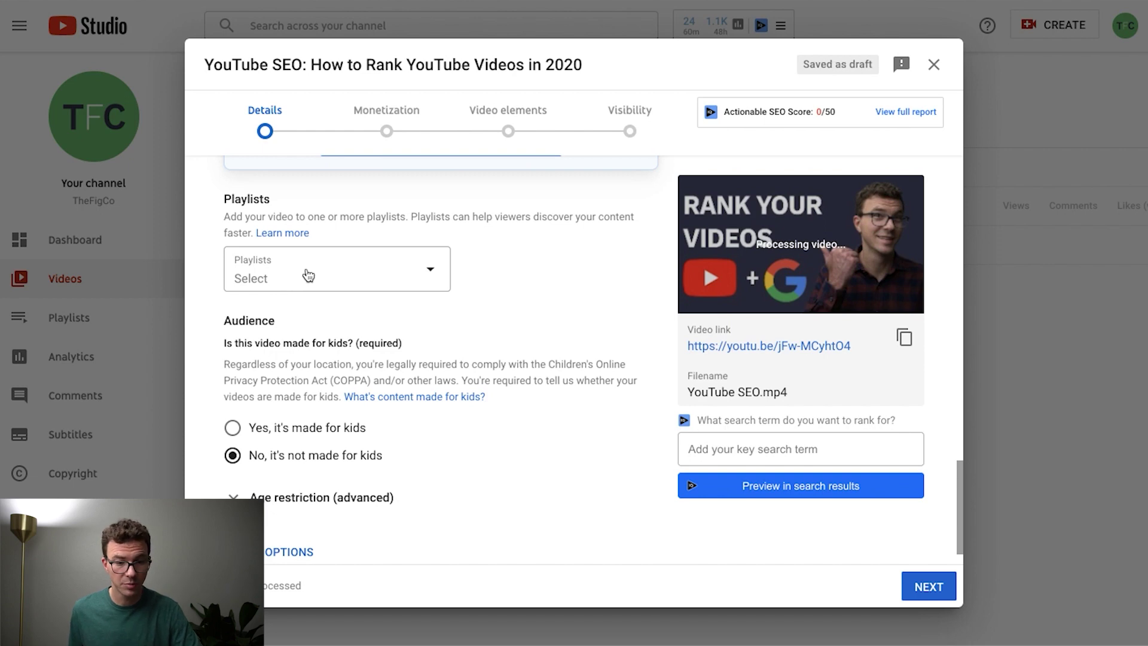
pyautogui.click(306, 274)
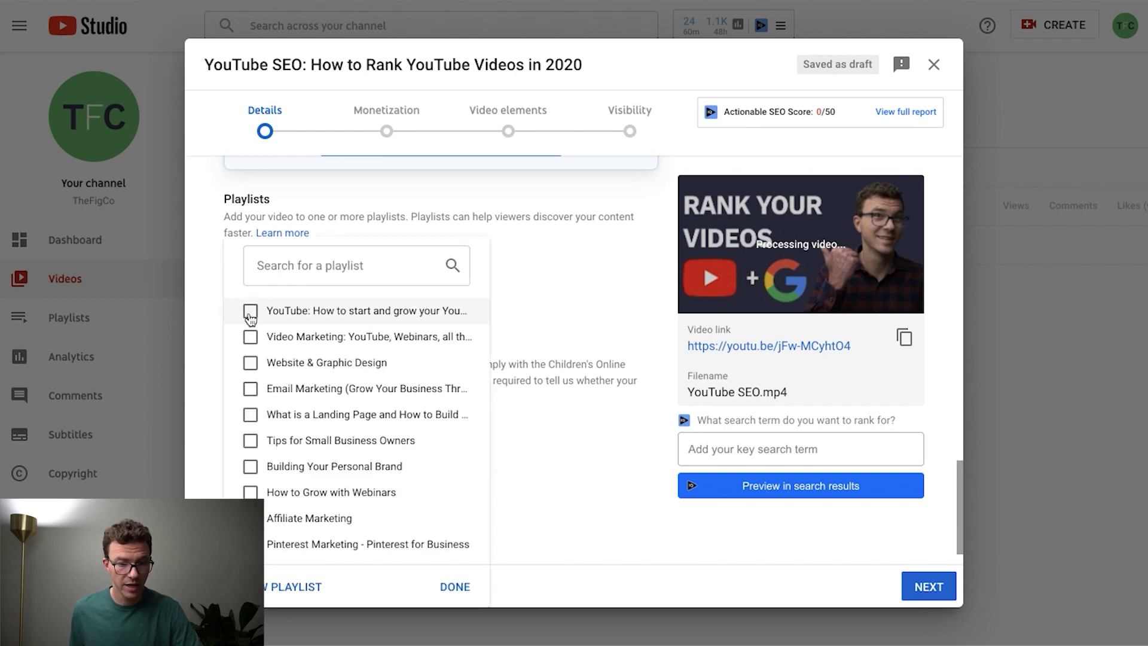
# Add the video to the YouTube growth and Video Marketing playlists and reveal more options
pyautogui.click(250, 311)
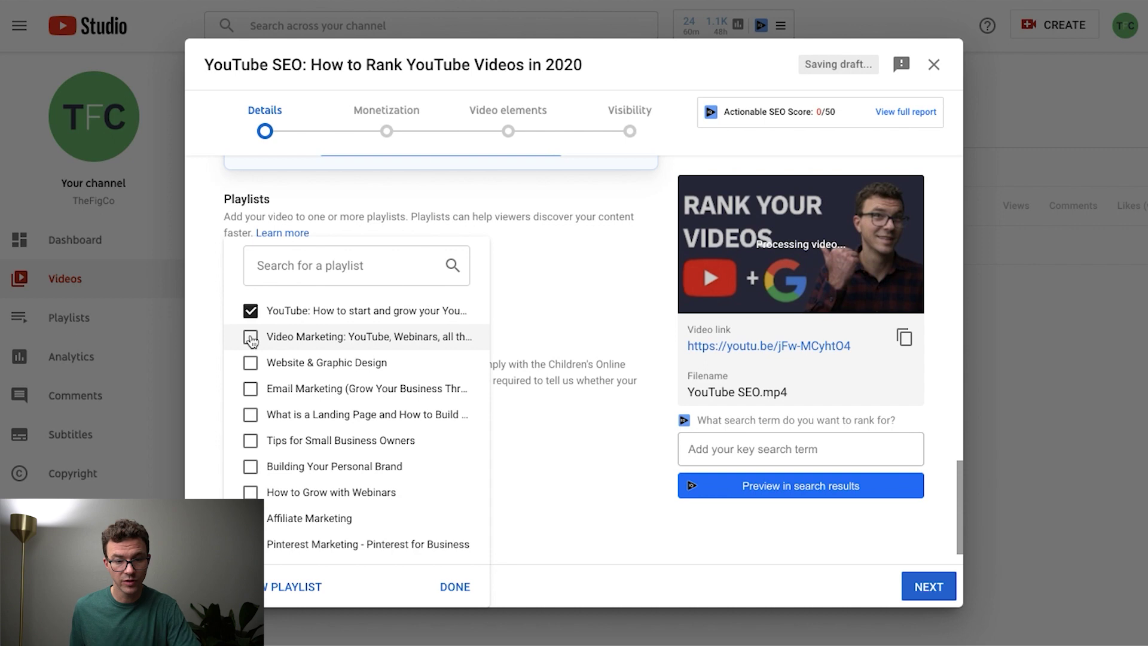
pyautogui.click(251, 338)
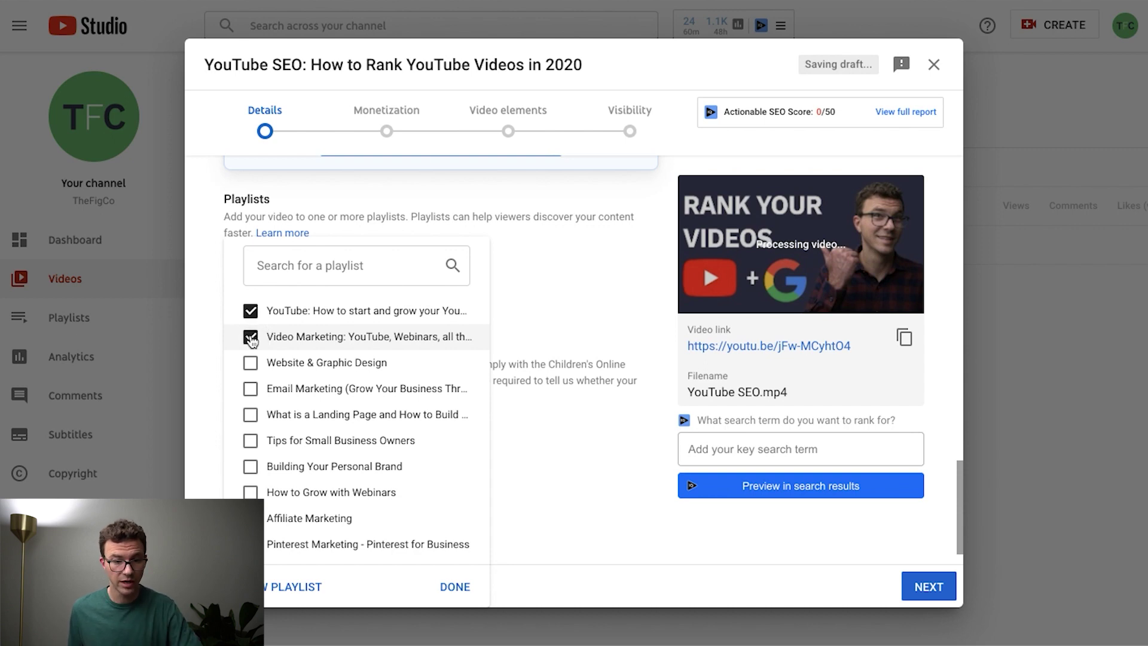
pyautogui.click(629, 299)
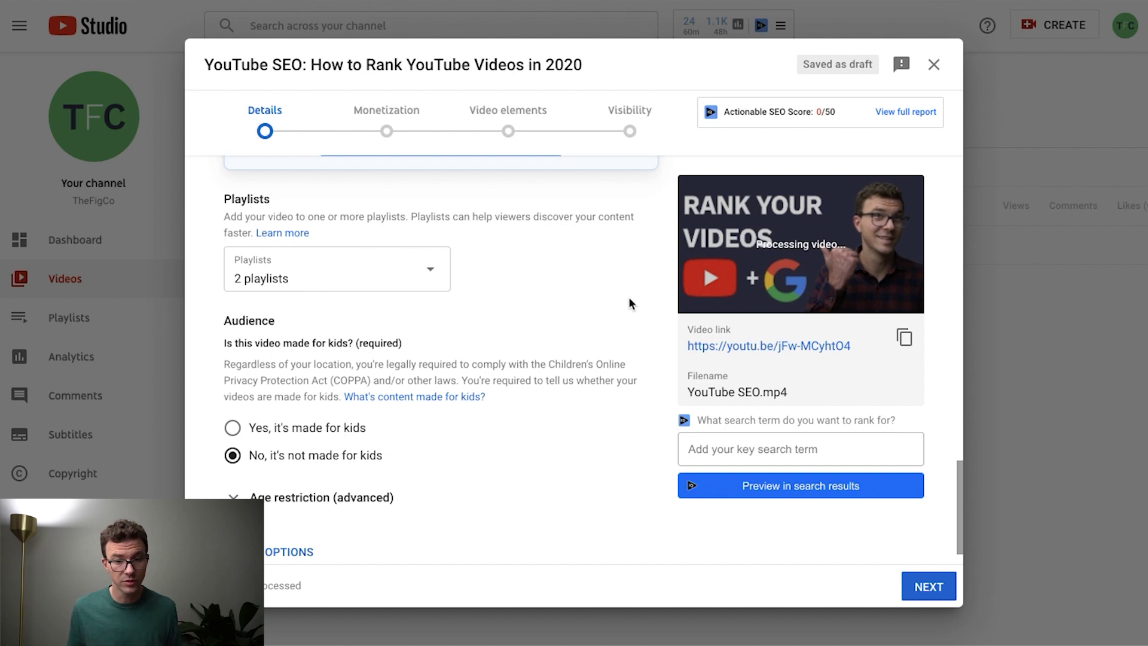
pyautogui.scroll(-1, 651, 316)
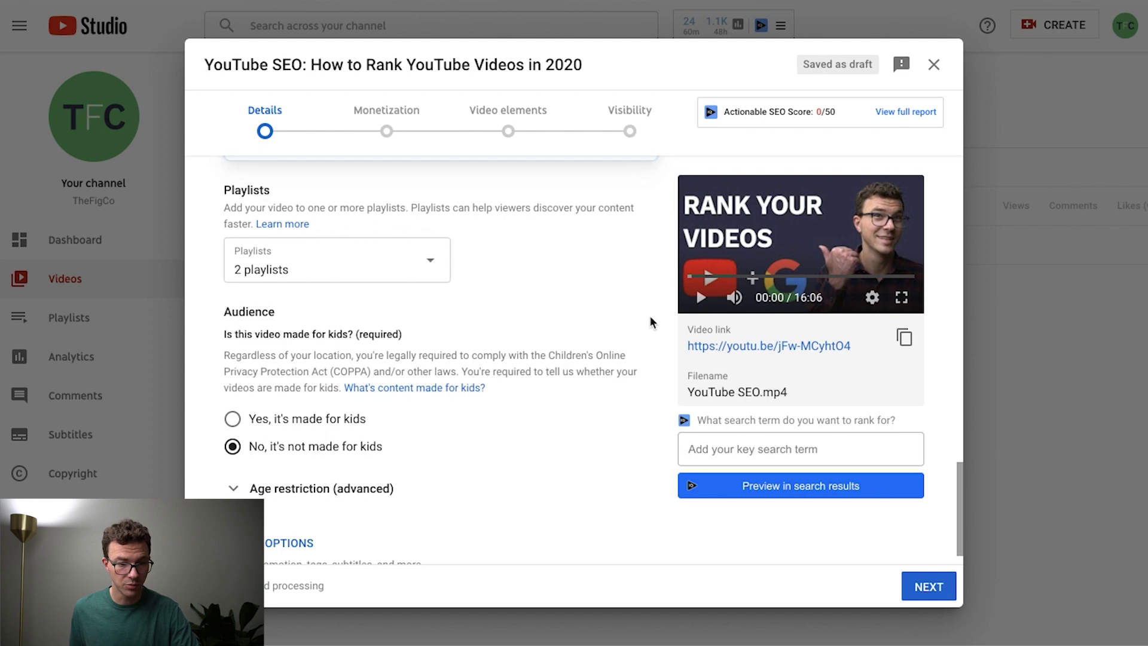
pyautogui.scroll(-1, 650, 317)
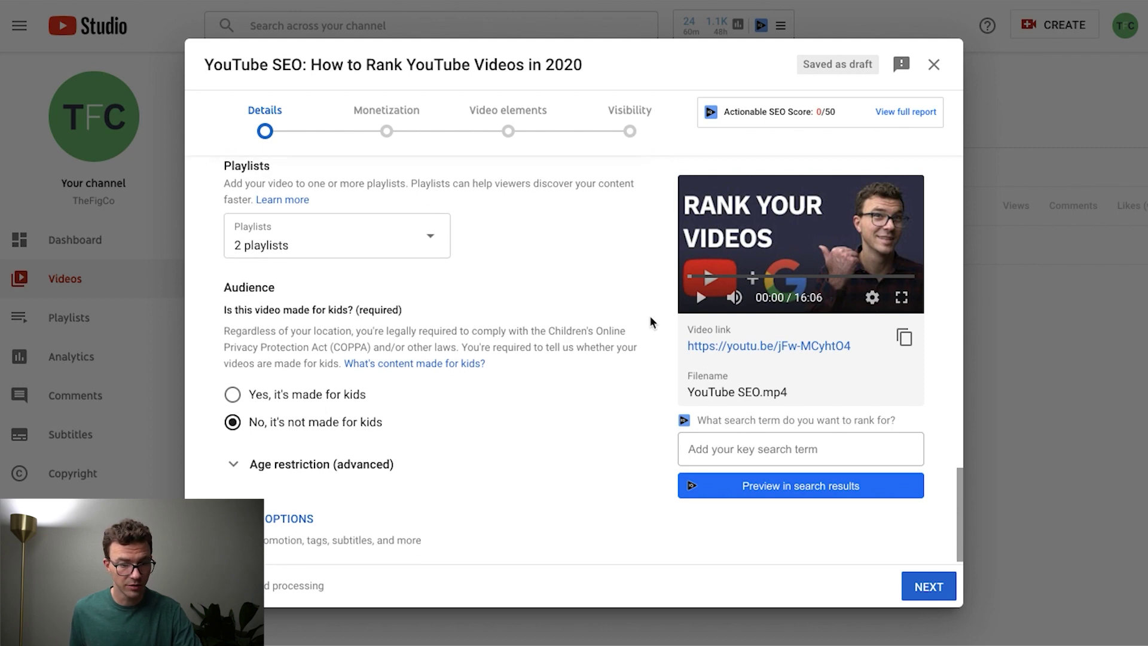
pyautogui.scroll(-1, 650, 316)
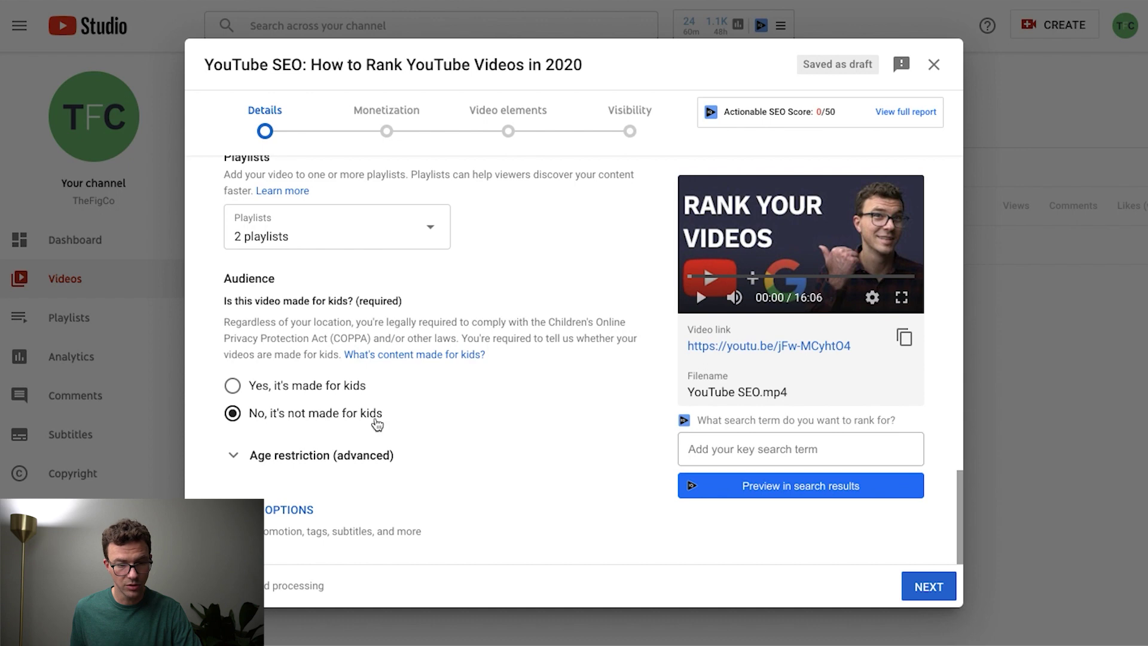
pyautogui.click(264, 513)
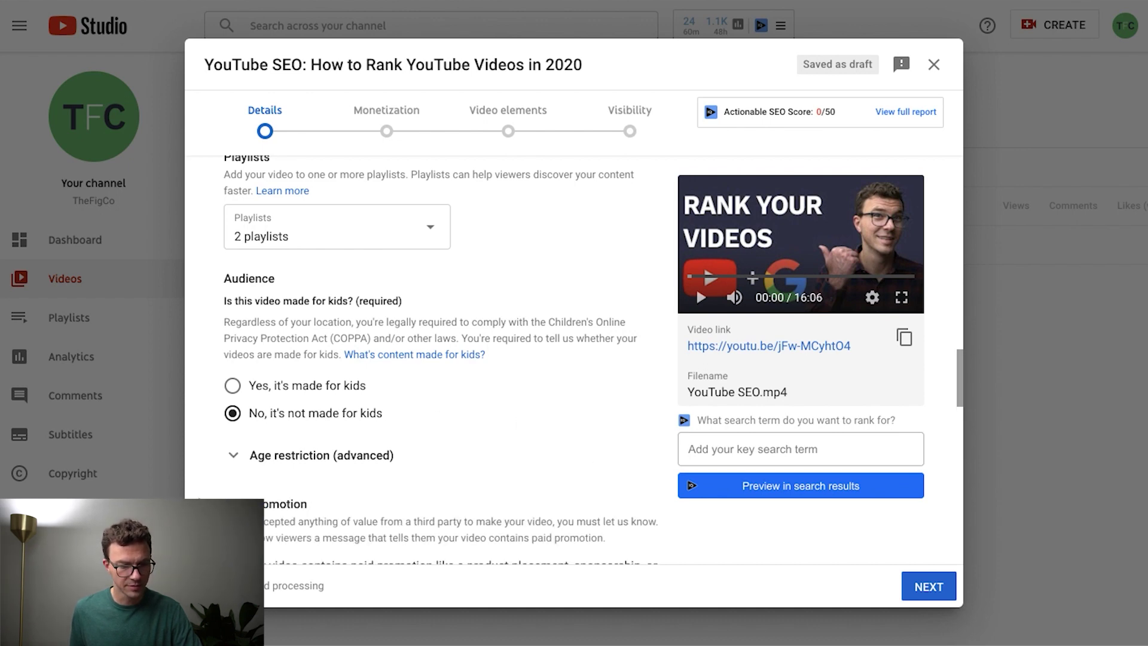
pyautogui.scroll(-2, 269, 503)
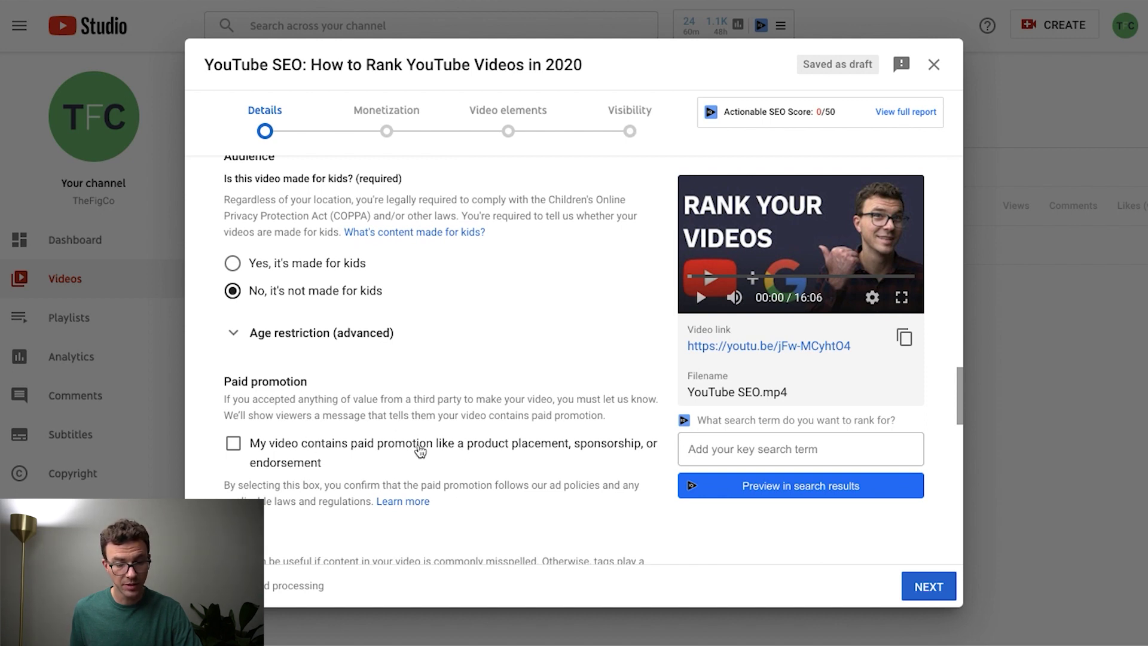
pyautogui.scroll(-3, 670, 485)
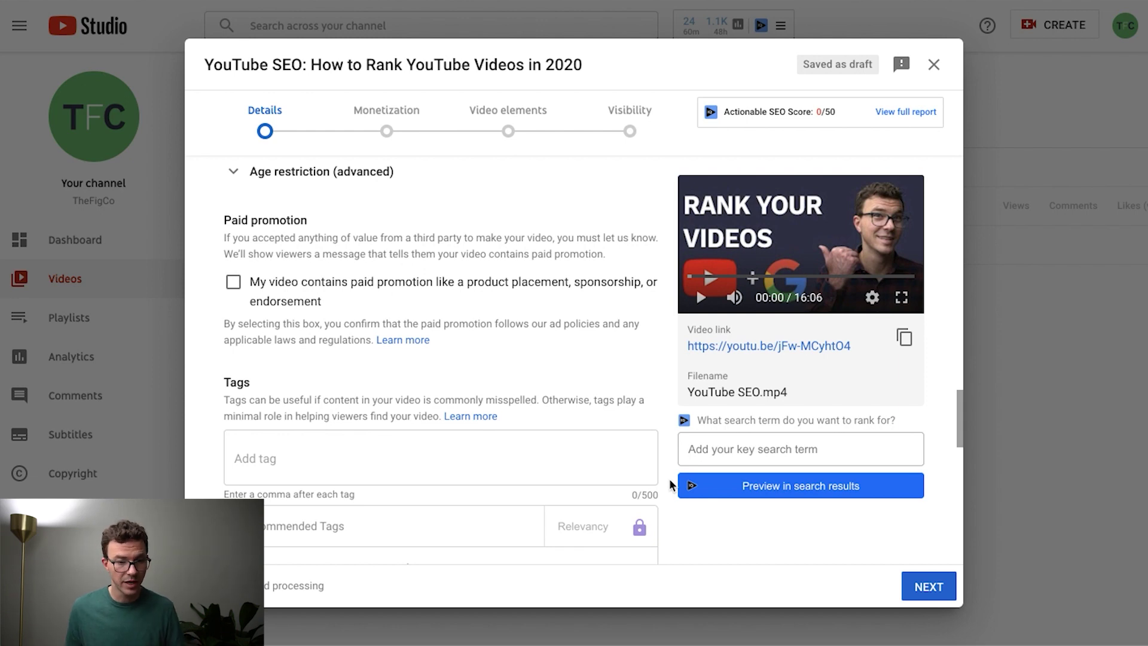
pyautogui.scroll(-2, 669, 484)
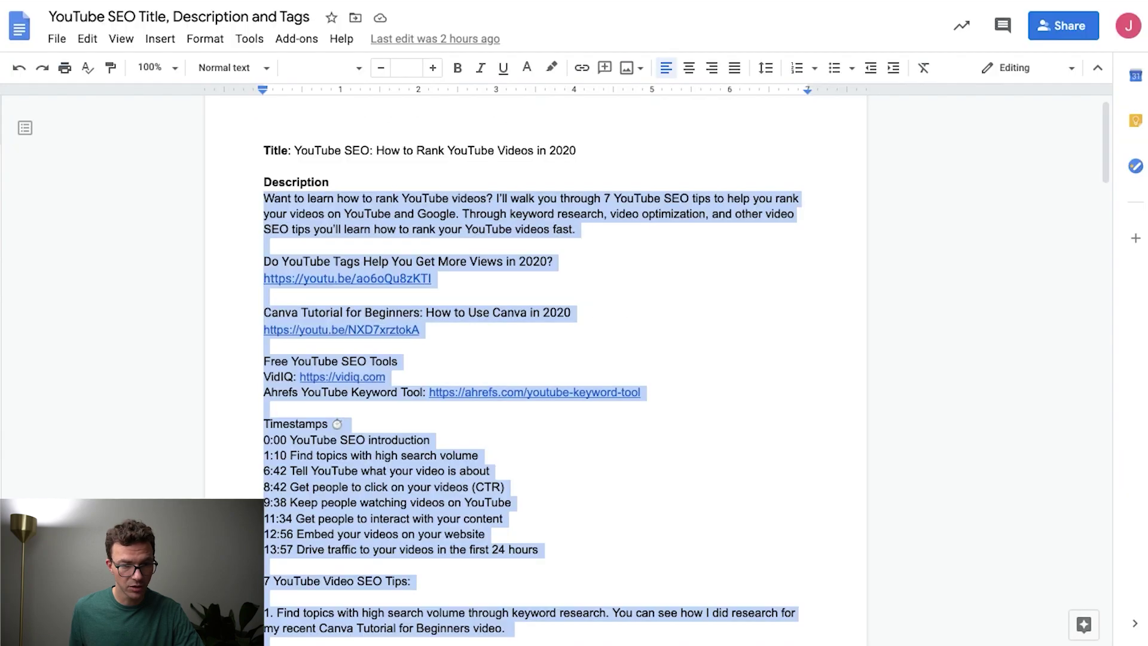
# Copy the comma-separated tag list from the planning Doc and return to YouTube Studio's Tags field
pyautogui.scroll(-15, 289, 339)
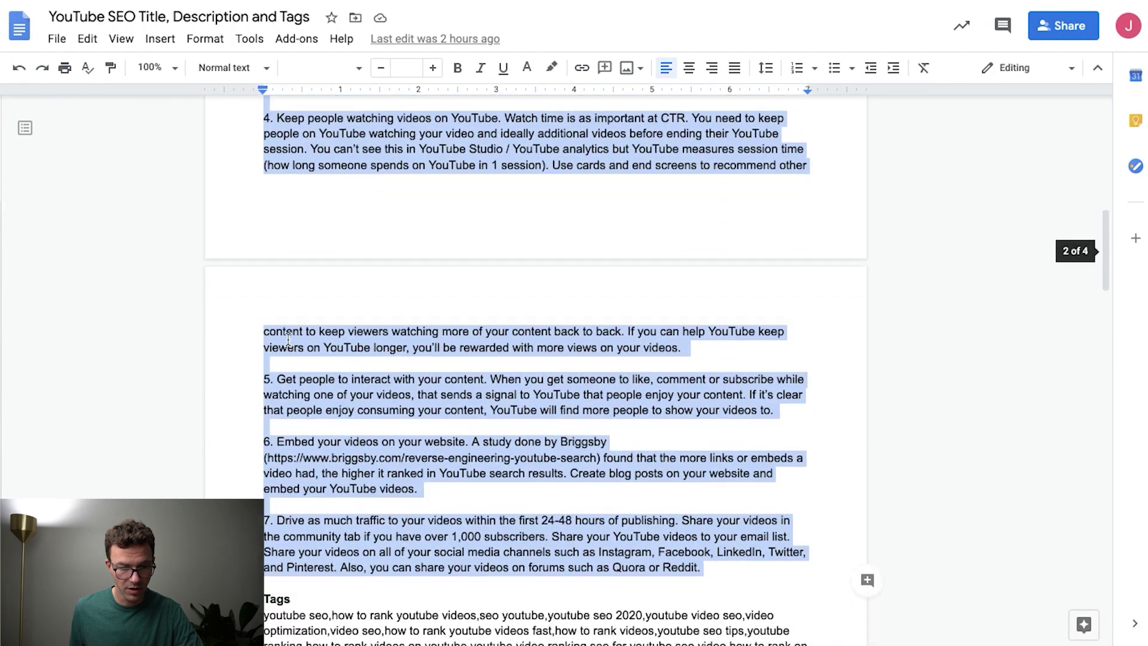
pyautogui.scroll(-8, 289, 339)
pyautogui.moveTo(432, 184); pyautogui.dragTo(263, 121)
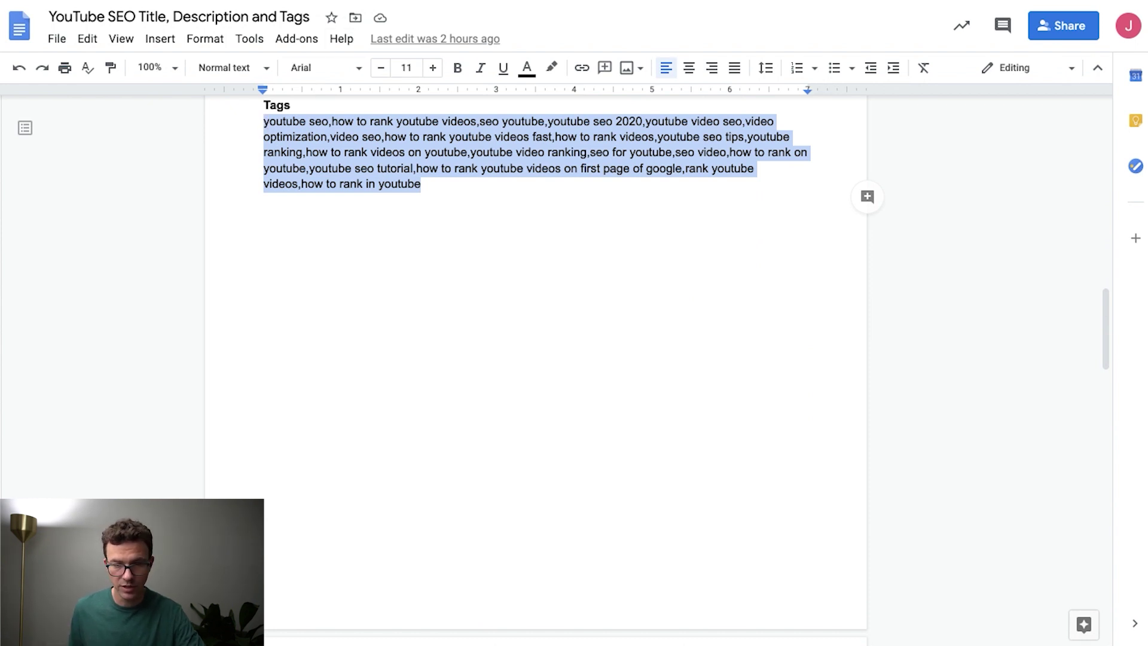
pyautogui.hotkey('ctrl', 'Tab')
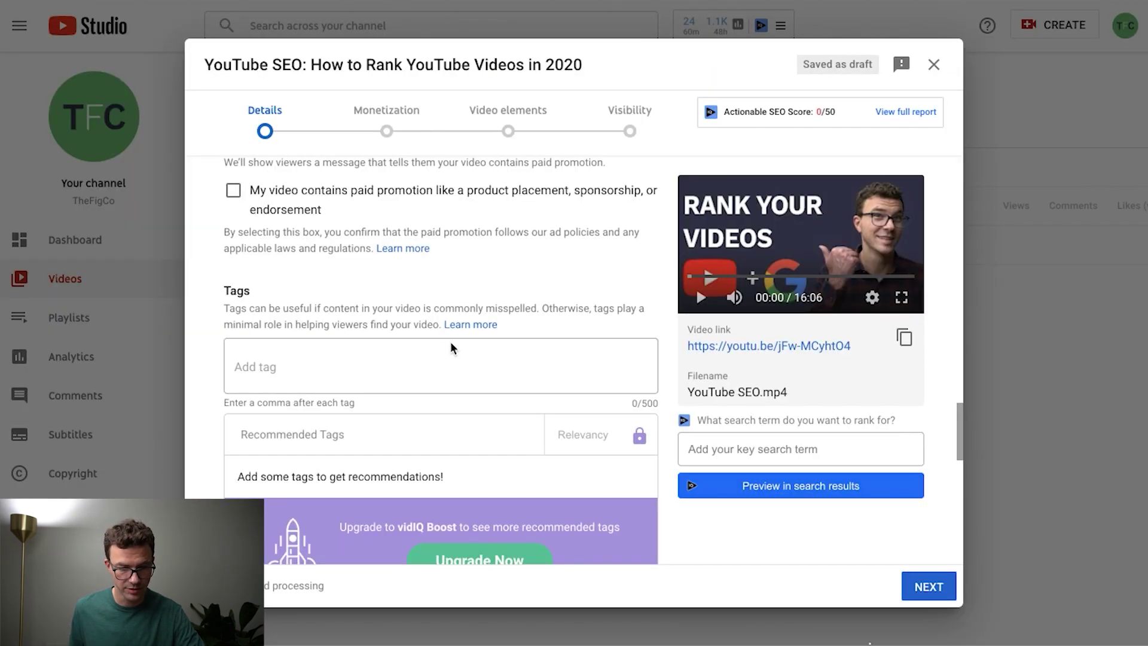
pyautogui.click(294, 368)
pyautogui.hotkey('ctrl', 'v')
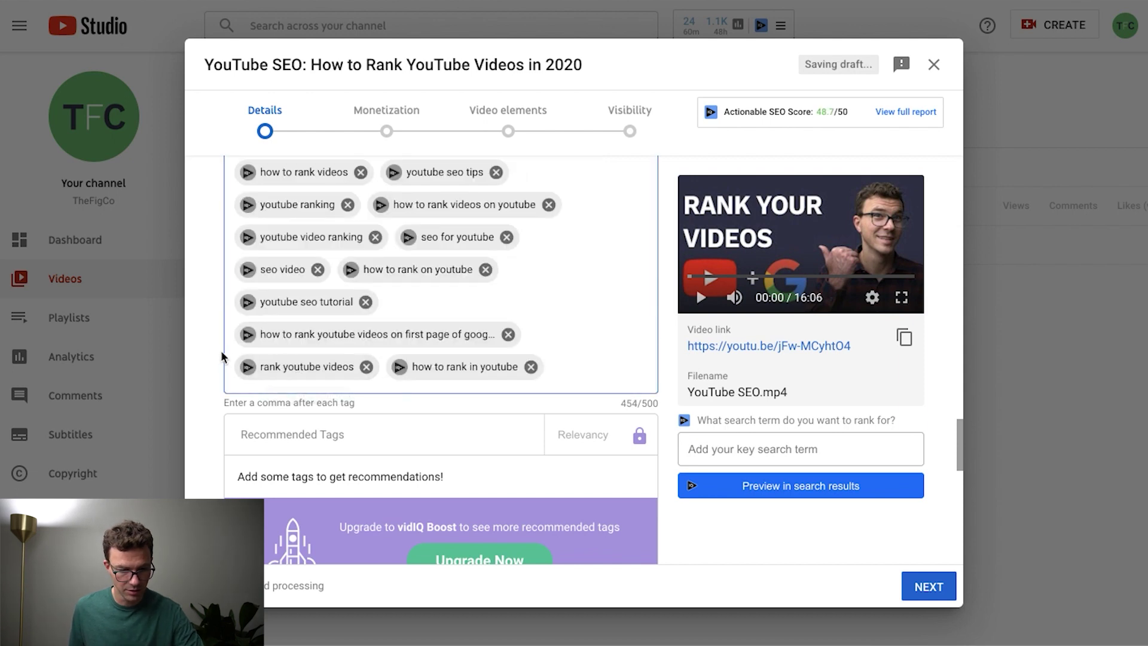
pyautogui.click(209, 350)
pyautogui.scroll(3, 209, 353)
pyautogui.scroll(1, 209, 349)
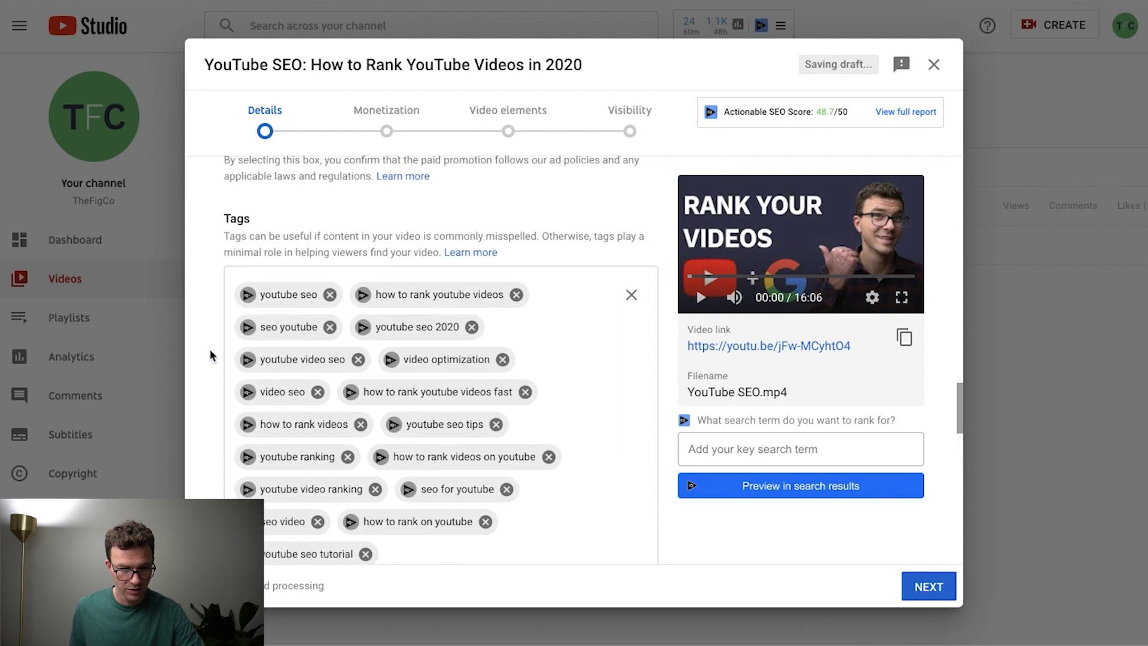
pyautogui.scroll(-3, 209, 349)
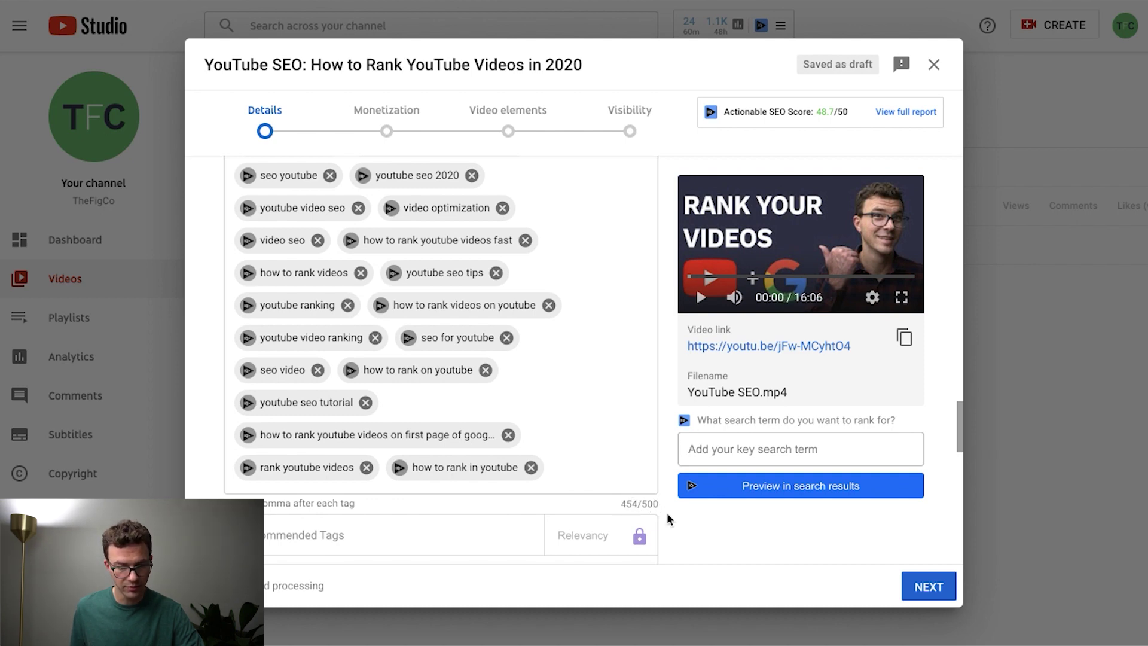
pyautogui.scroll(-3, 666, 512)
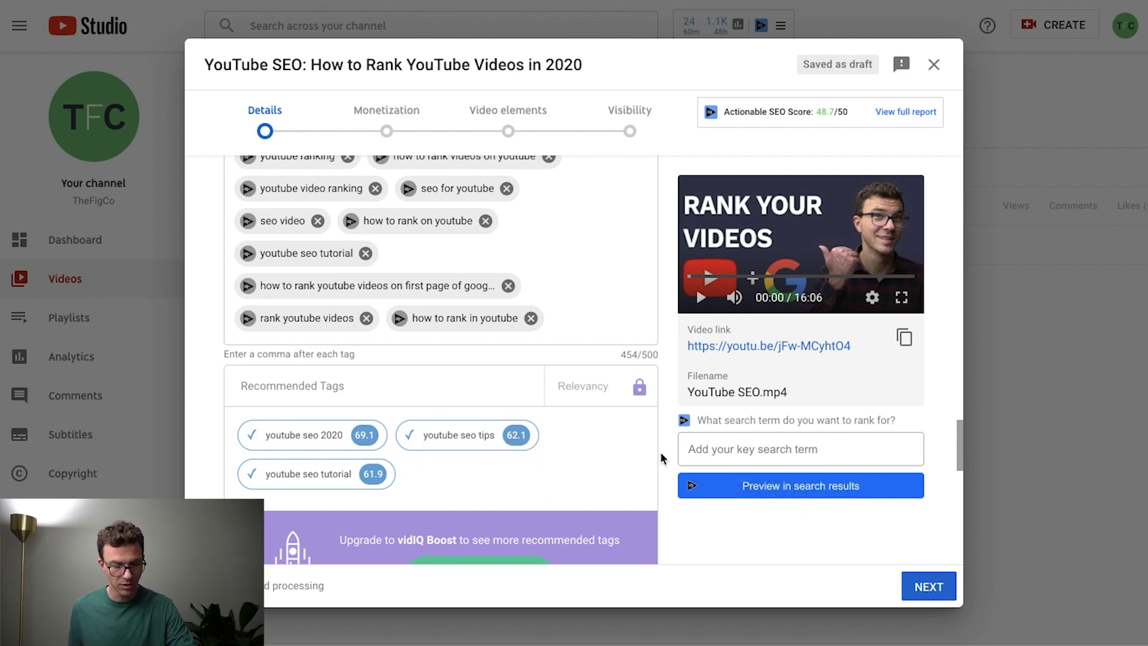
pyautogui.scroll(-5, 660, 453)
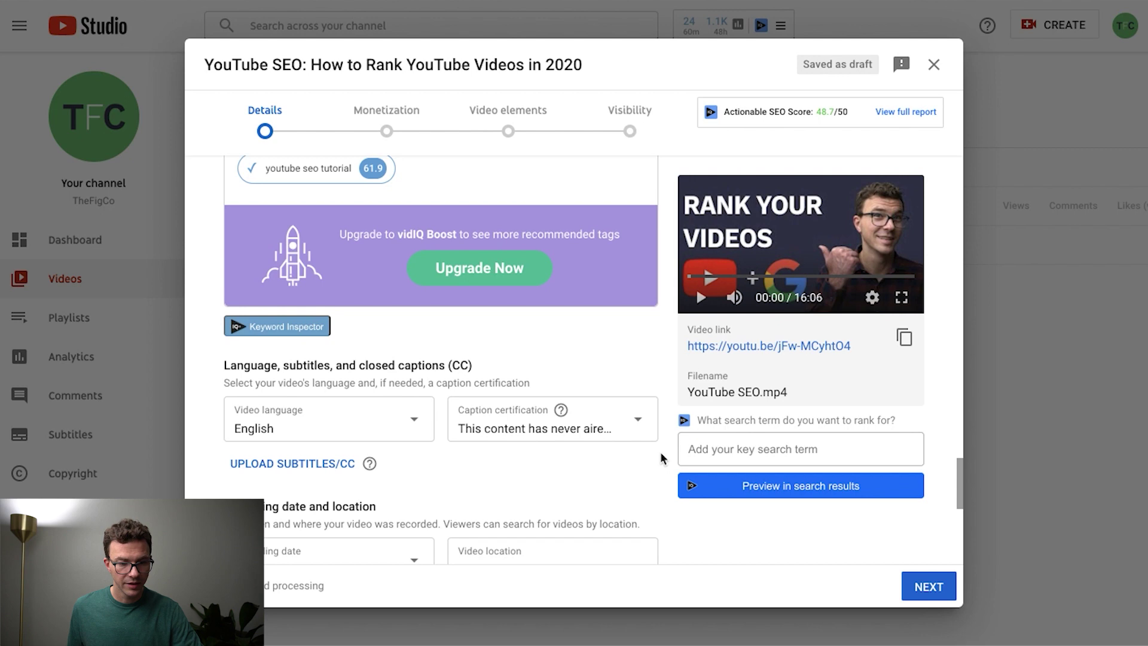
pyautogui.scroll(-1, 660, 453)
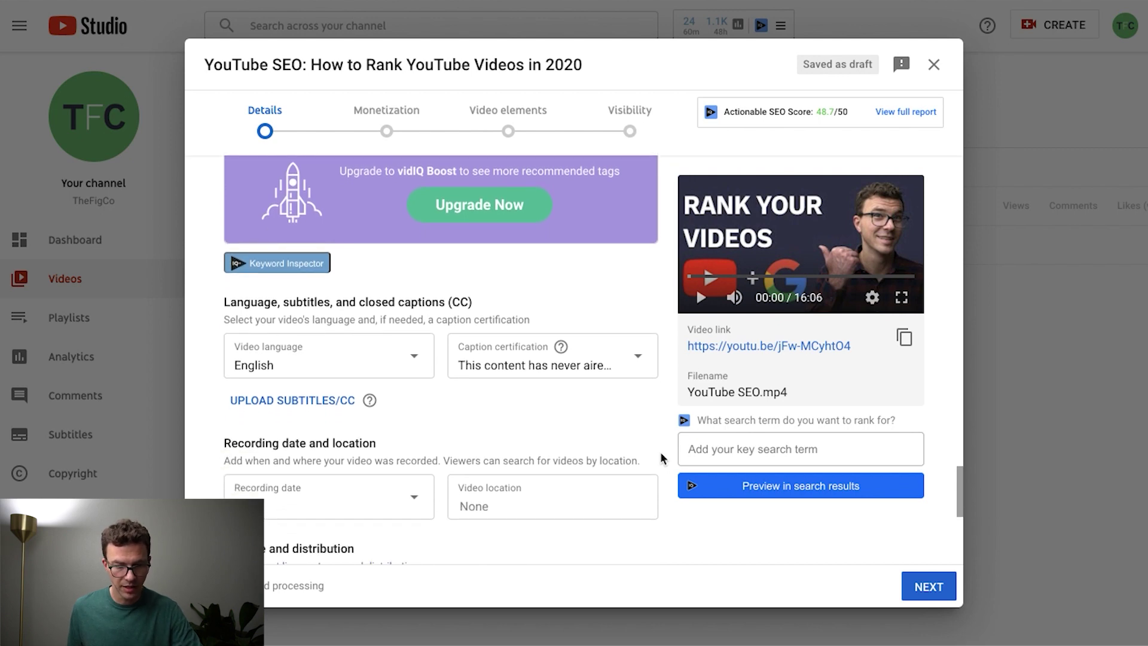
pyautogui.scroll(-1, 661, 454)
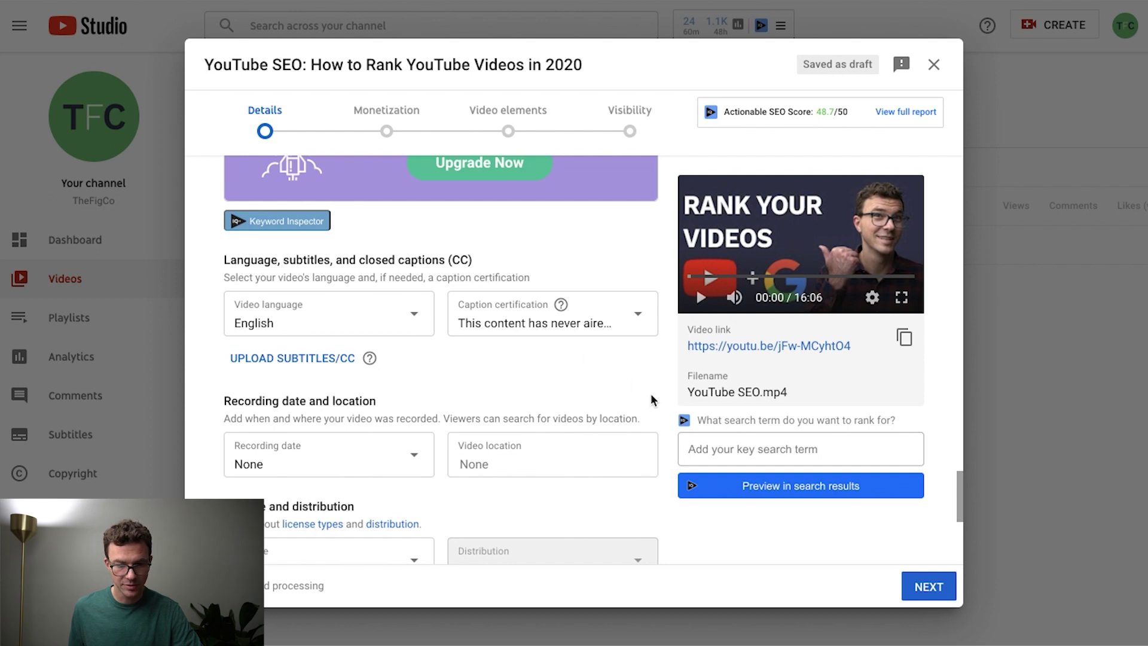
pyautogui.scroll(-1, 658, 404)
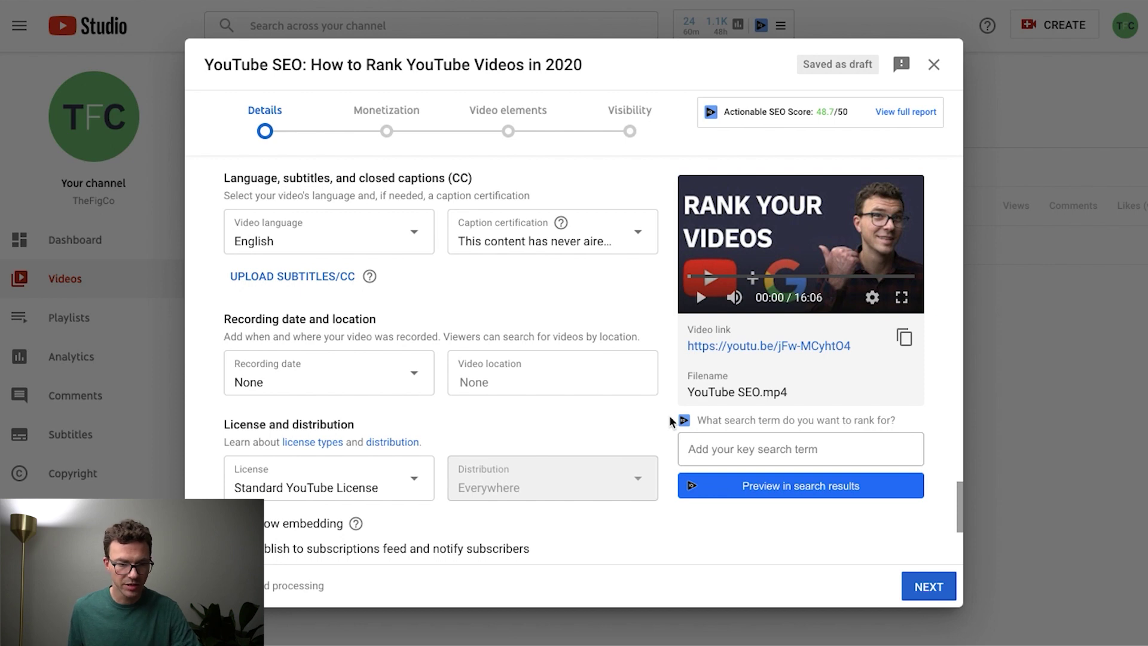
pyautogui.scroll(-1, 670, 415)
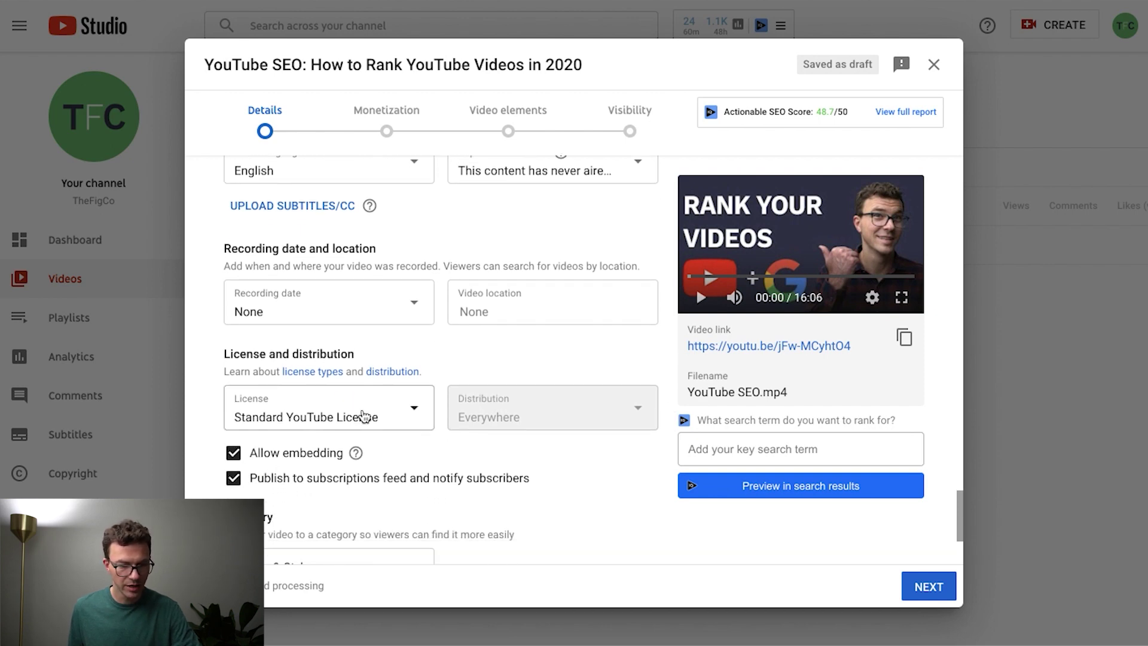
pyautogui.scroll(-1, 679, 500)
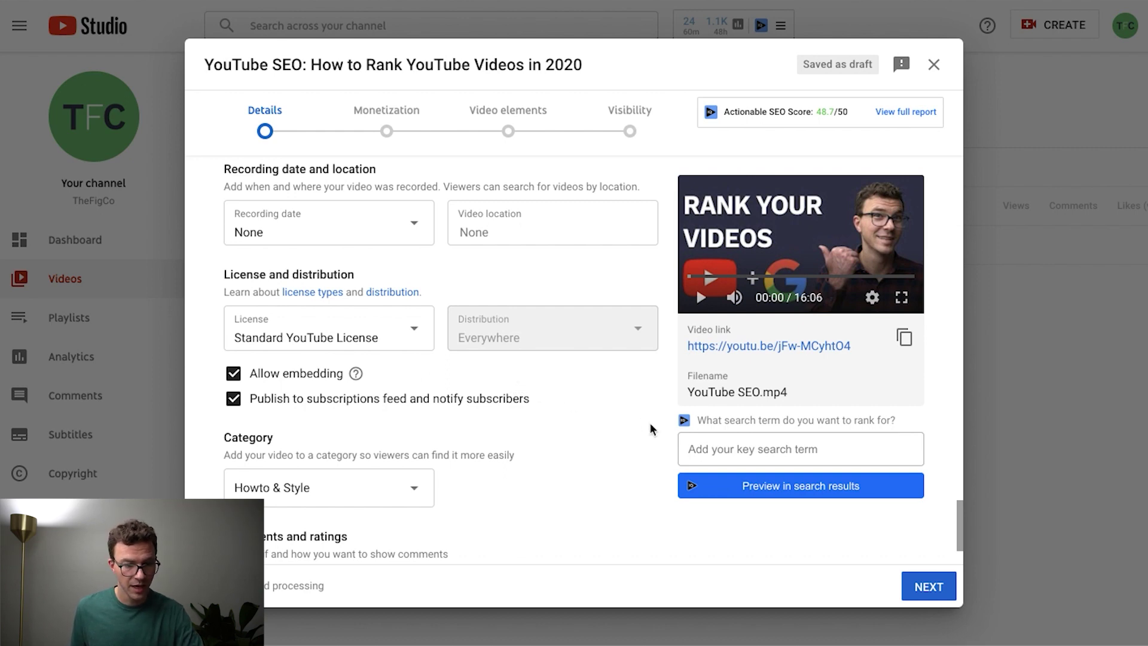
pyautogui.scroll(-1, 650, 425)
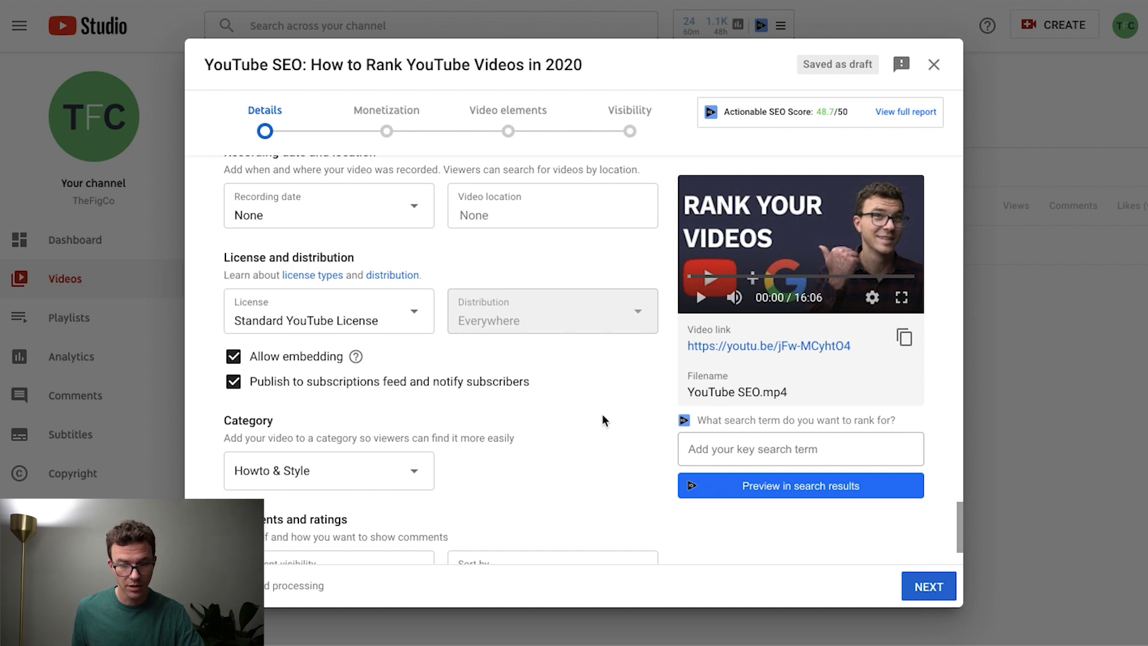
pyautogui.scroll(-2, 602, 413)
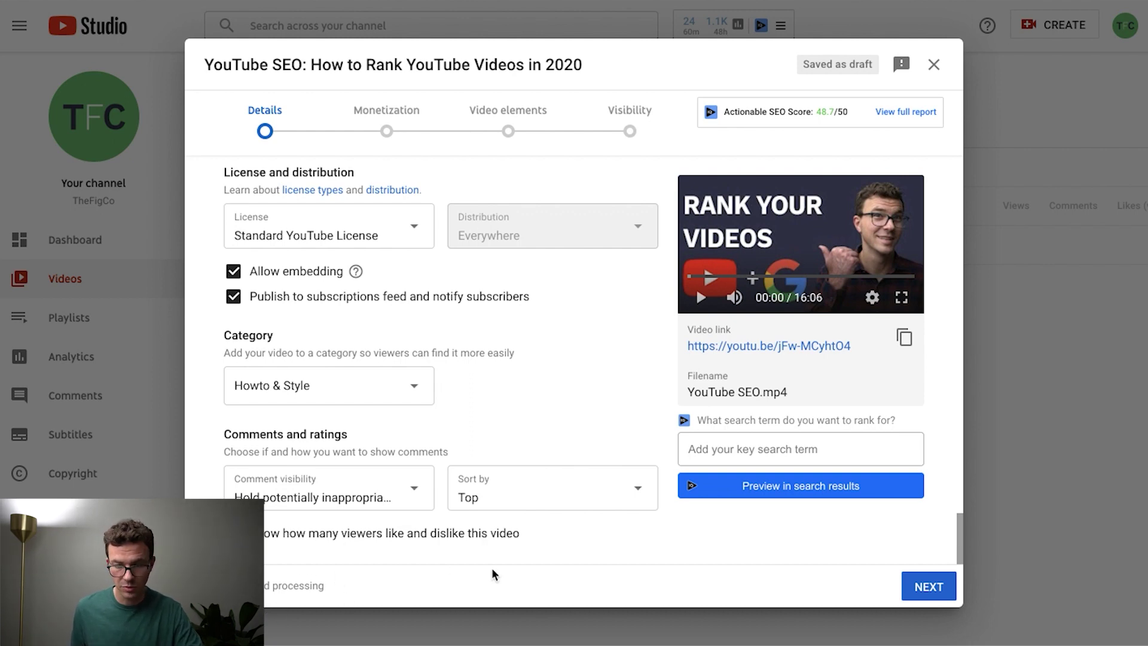
pyautogui.click(929, 588)
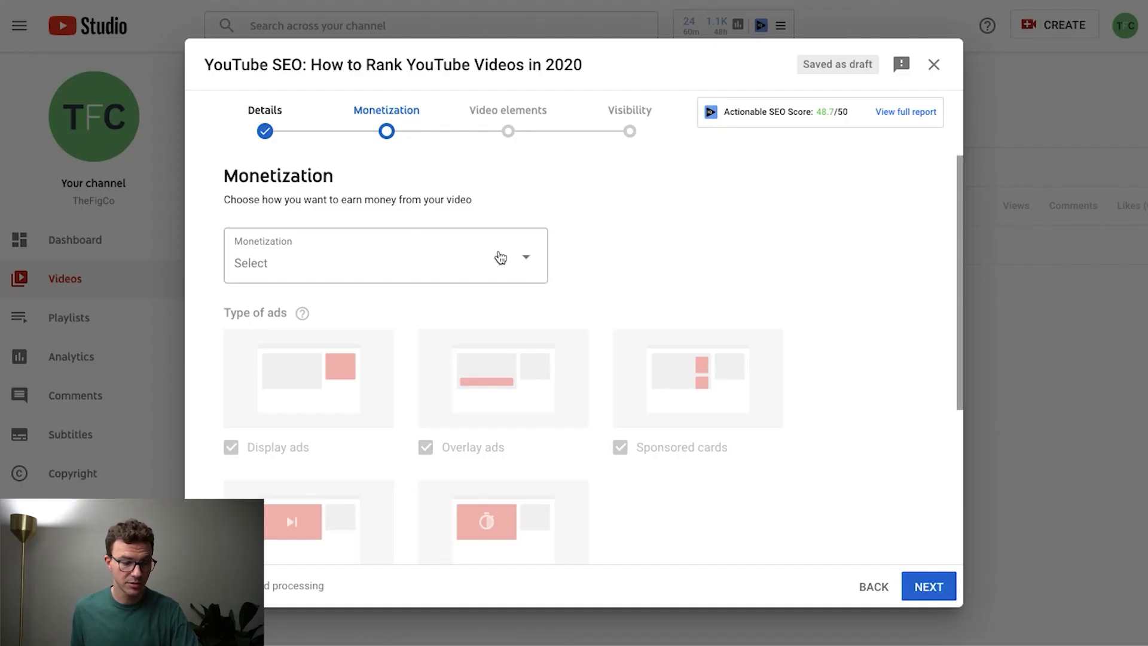
# Set the video's monetization to On
pyautogui.click(501, 258)
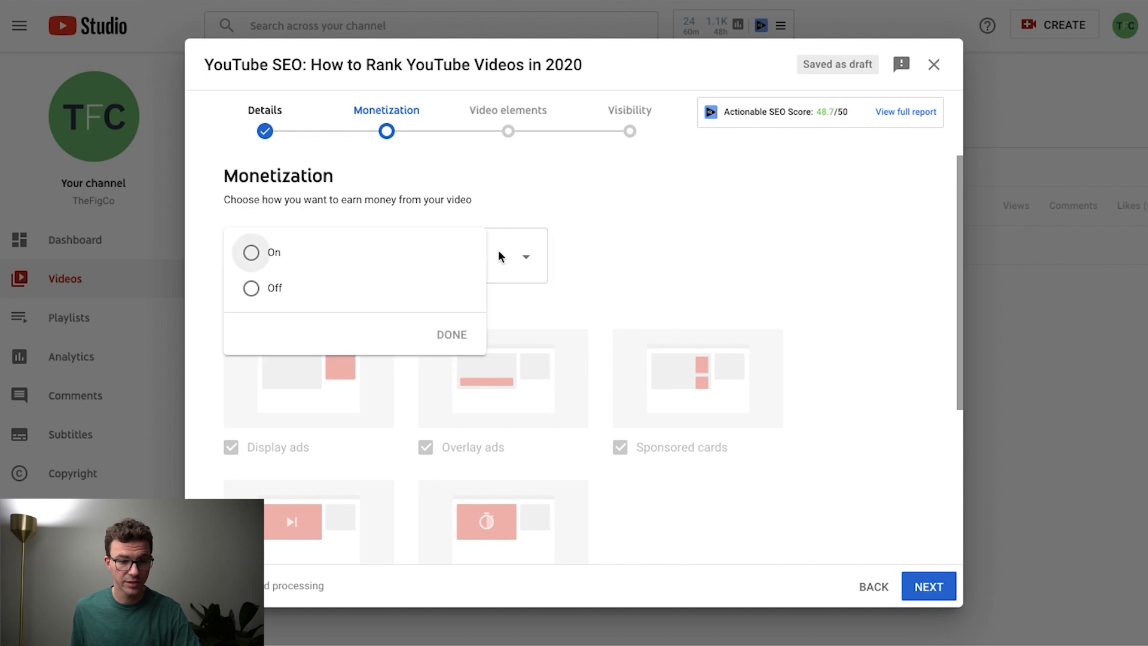
pyautogui.click(251, 253)
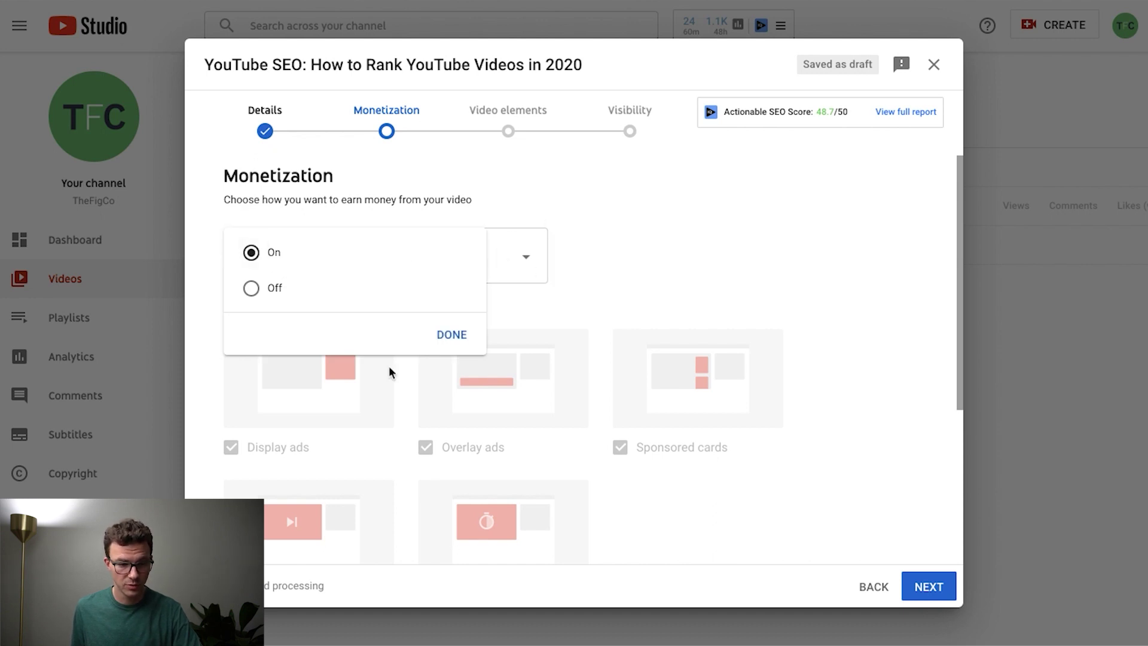
pyautogui.click(450, 345)
# Review the enabled ad types, then advance to the Ad suitability step
pyautogui.scroll(-2, 629, 242)
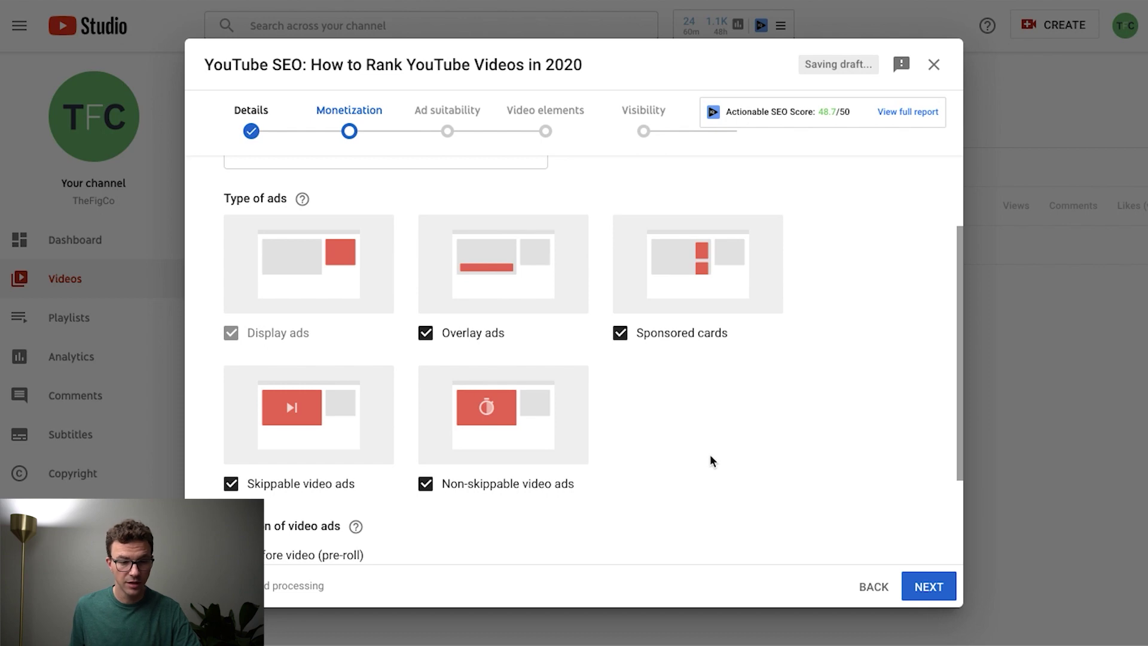
pyautogui.scroll(-3, 709, 454)
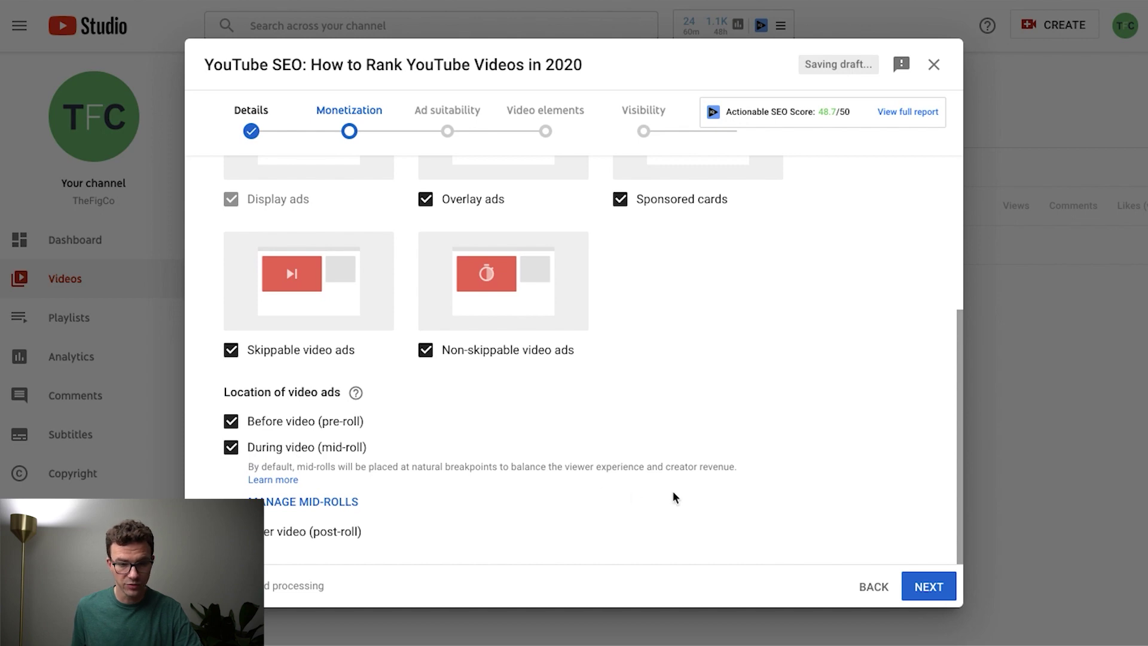
pyautogui.scroll(3, 805, 354)
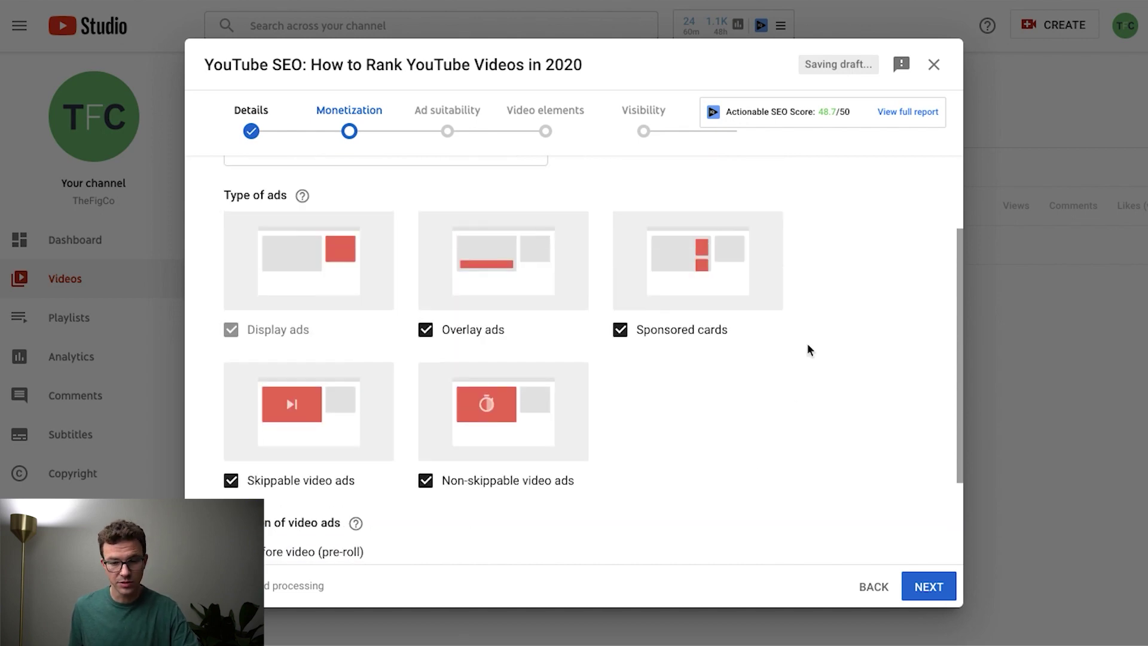
pyautogui.scroll(-1, 807, 345)
pyautogui.scroll(2, 808, 345)
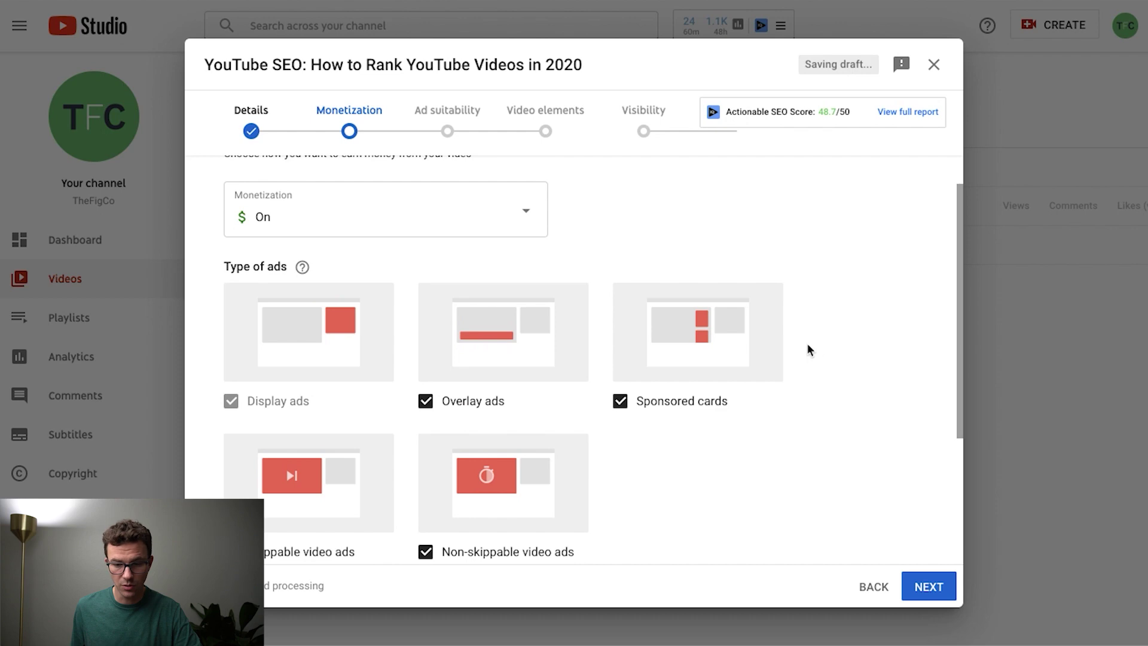
pyautogui.click(929, 591)
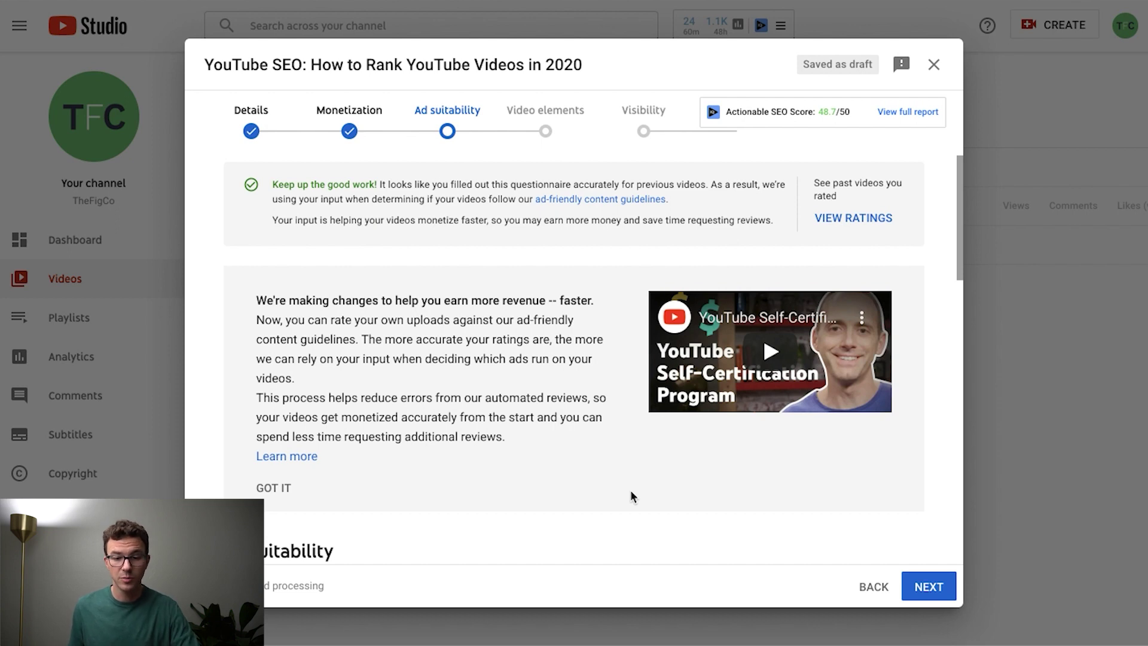
# Answer None of the above on the ad suitability questionnaire and advance to Video elements
pyautogui.scroll(-4, 631, 491)
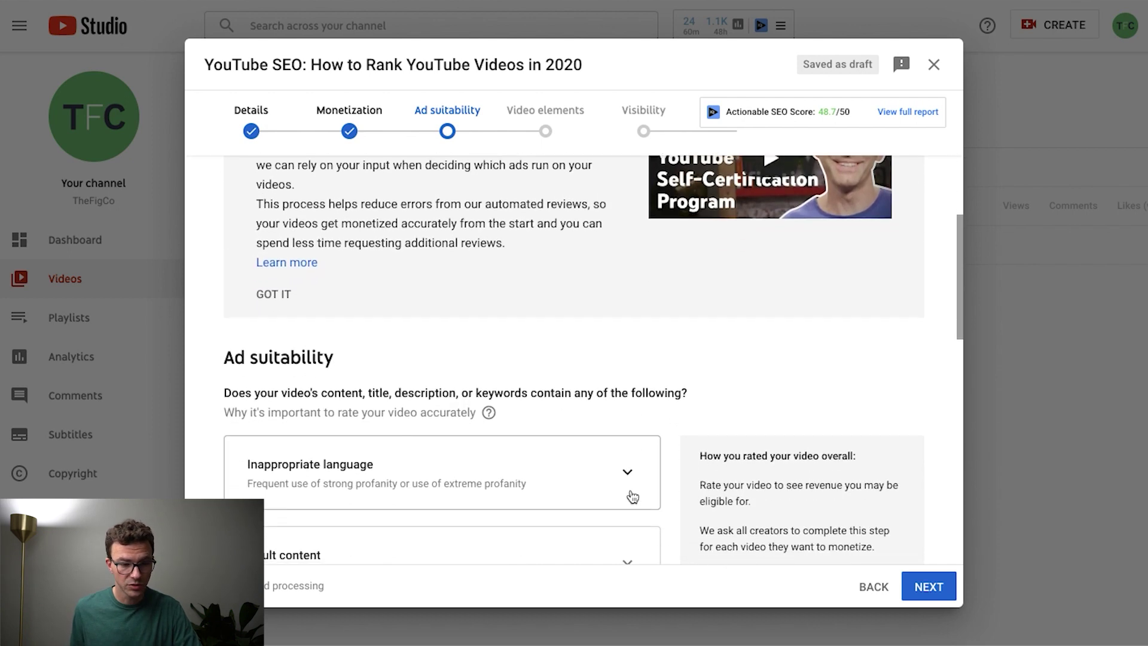
pyautogui.scroll(-1, 674, 488)
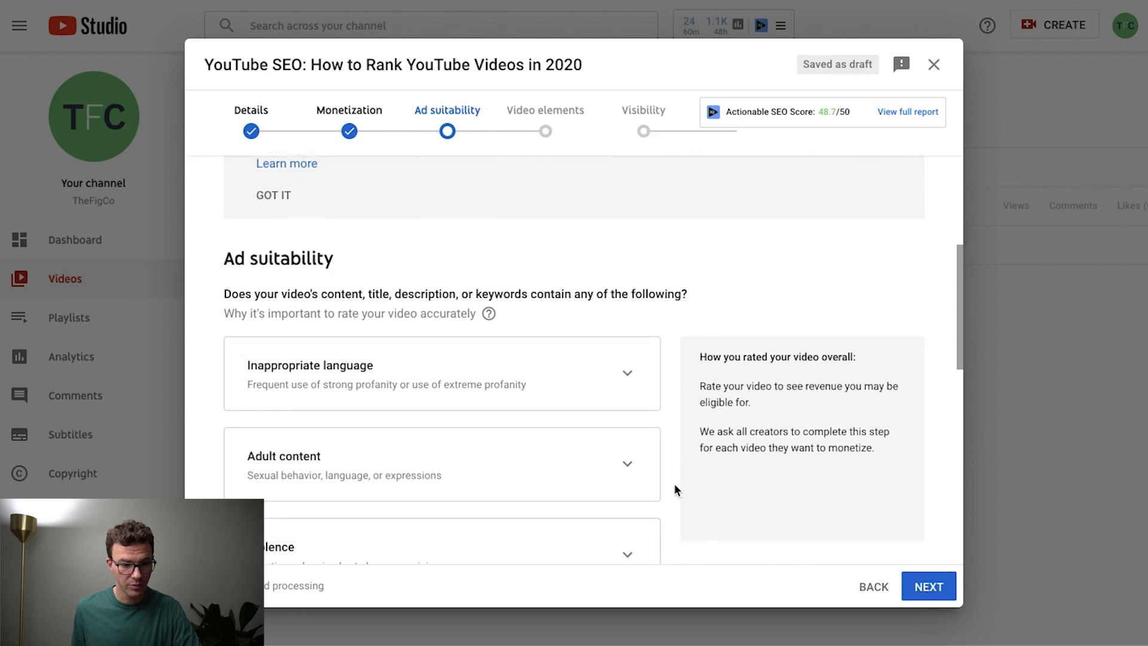
pyautogui.scroll(-5, 675, 489)
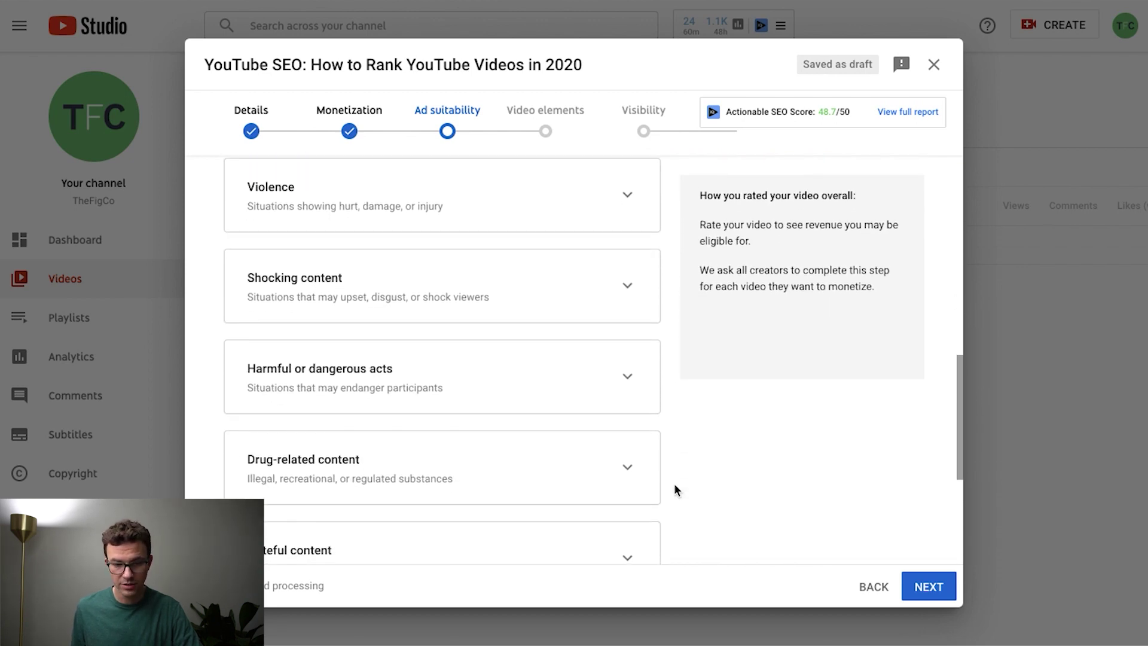
pyautogui.scroll(-2, 674, 489)
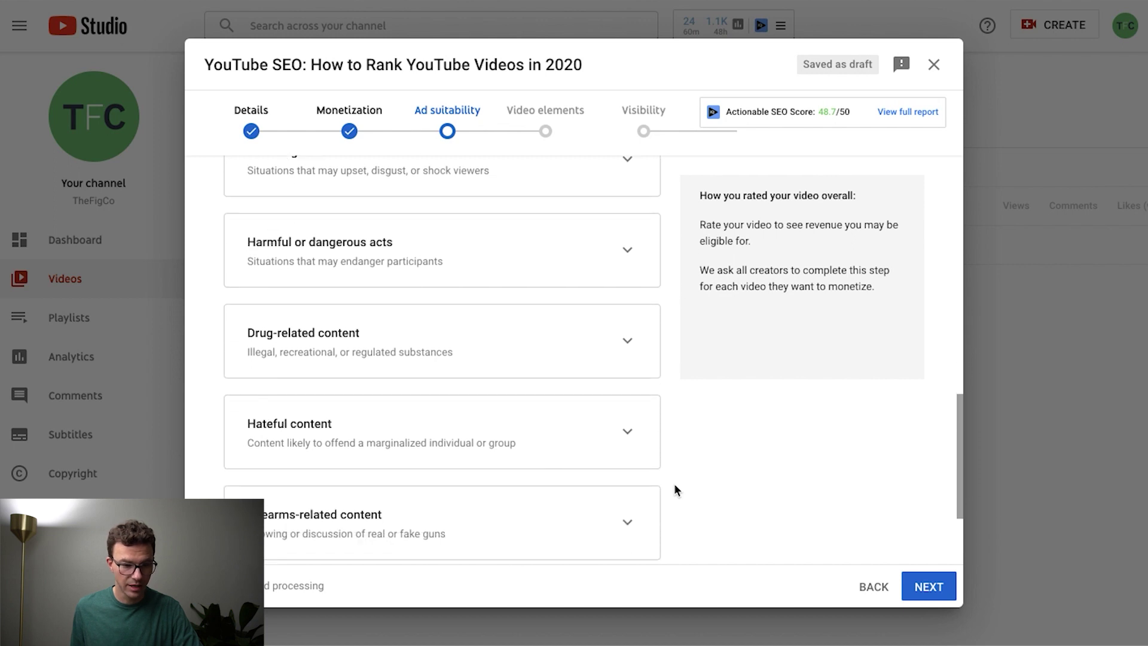
pyautogui.scroll(-2, 674, 489)
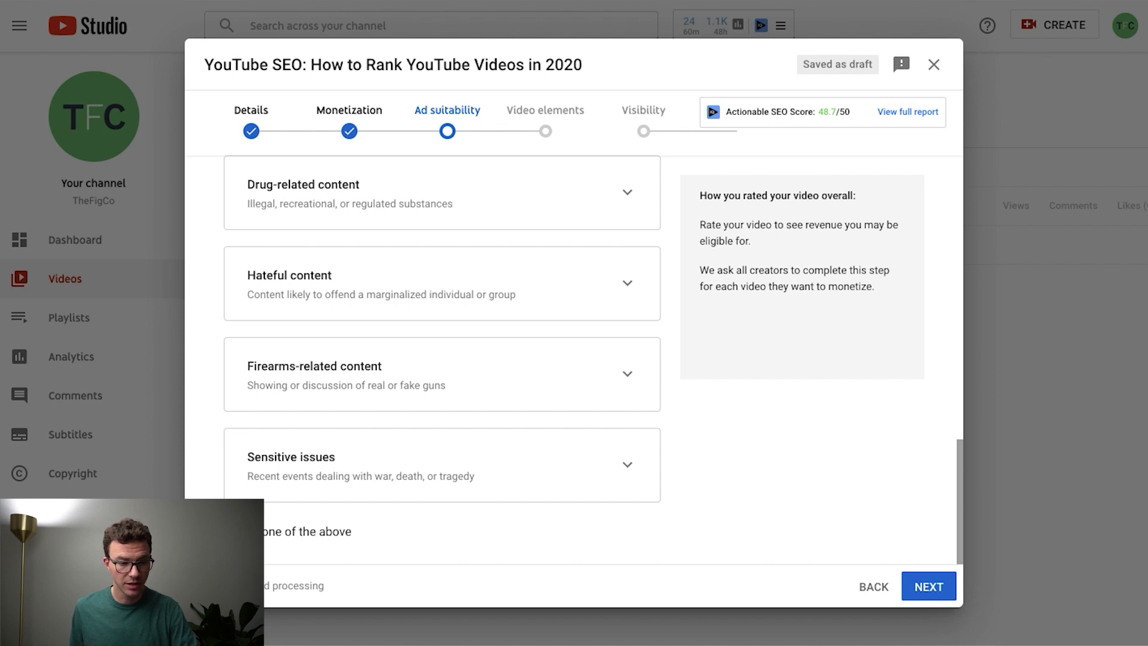
pyautogui.click(248, 531)
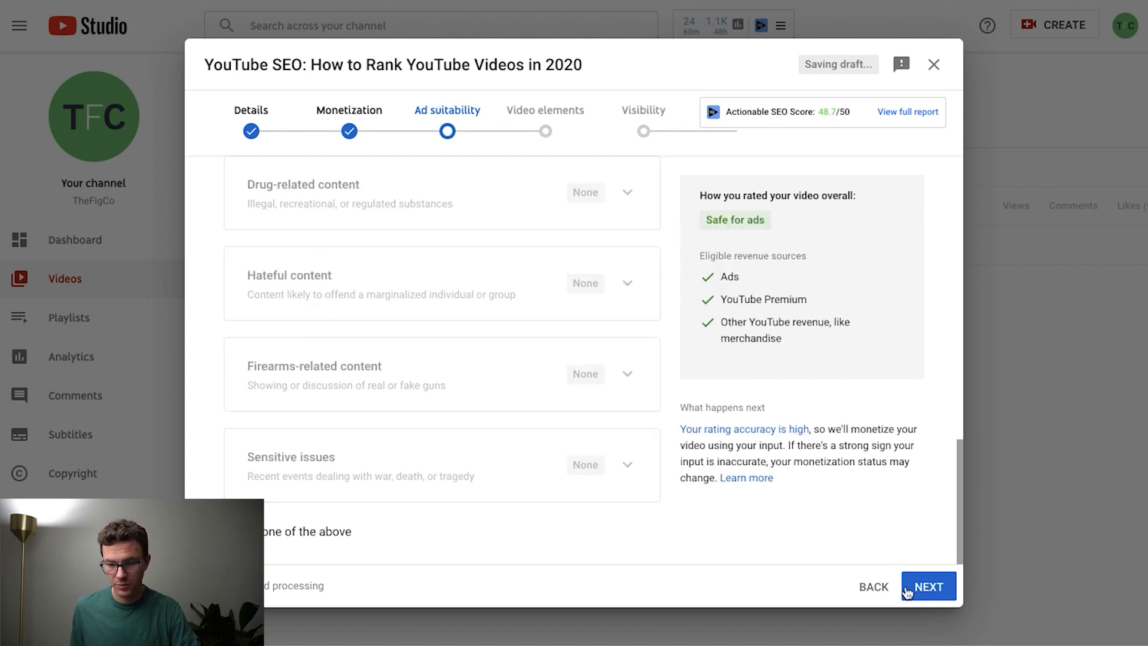
pyautogui.click(926, 588)
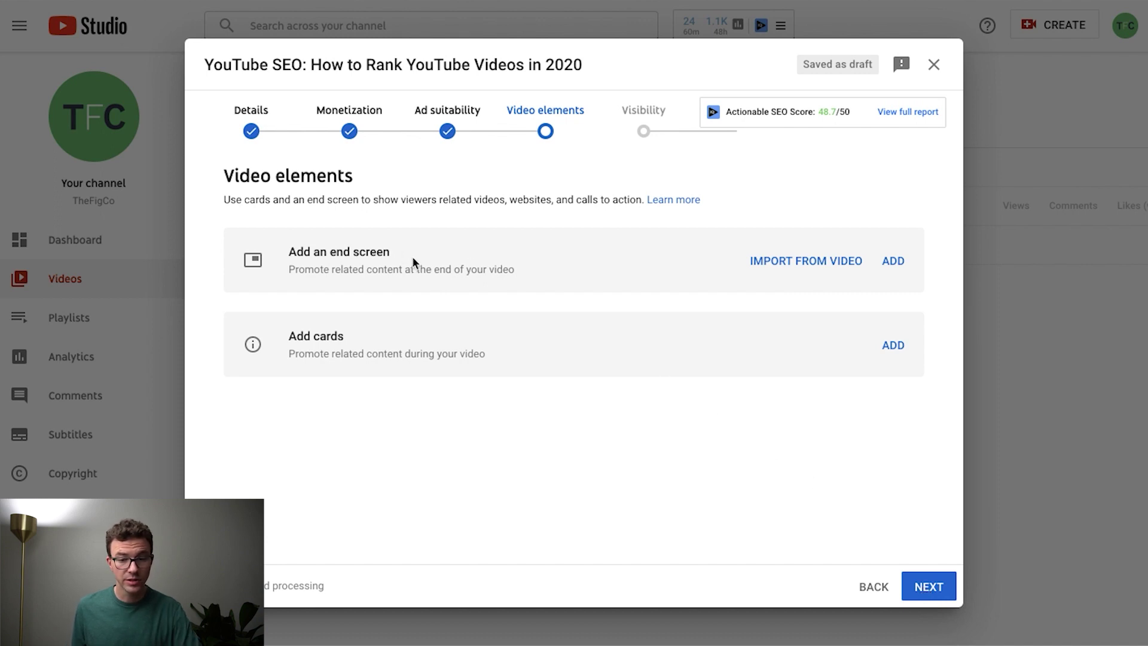
# Add an end screen from the Video elements step
pyautogui.click(892, 261)
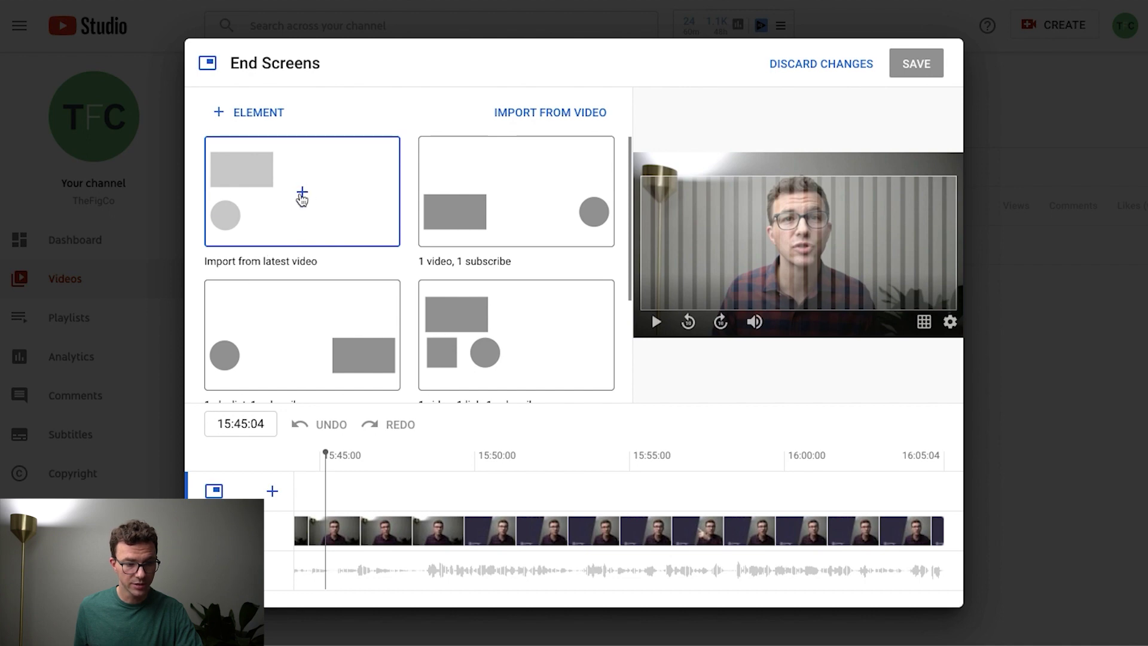
# Import the latest video's end screen layout, featuring the YouTube Banner tutorial video
pyautogui.click(302, 197)
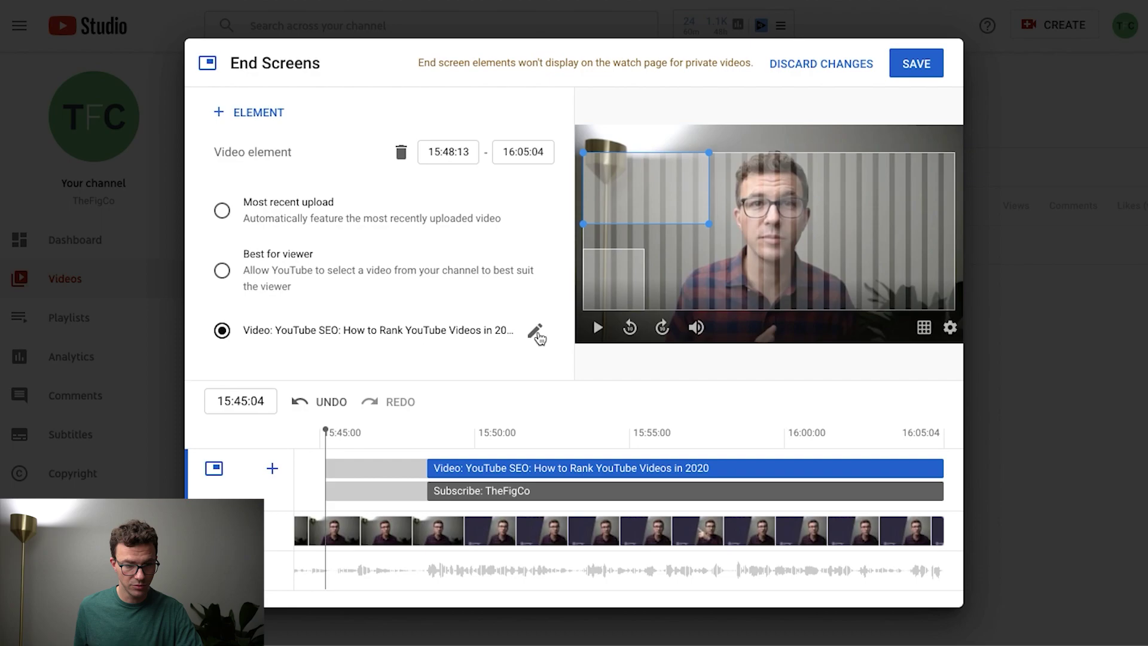
pyautogui.click(537, 334)
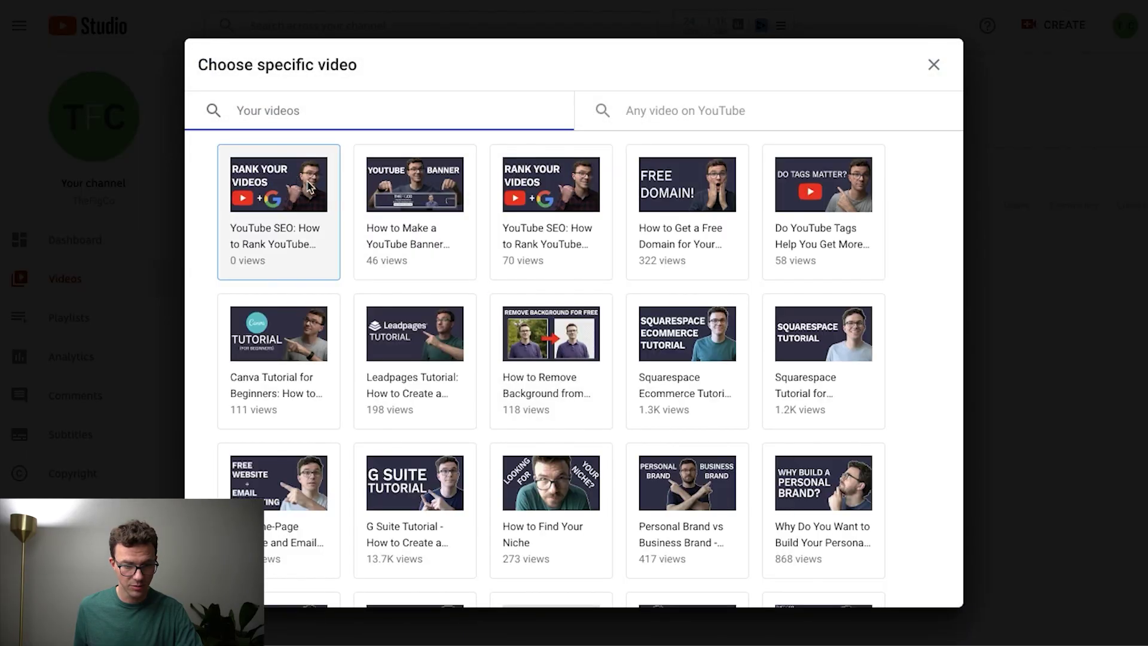
pyautogui.click(417, 195)
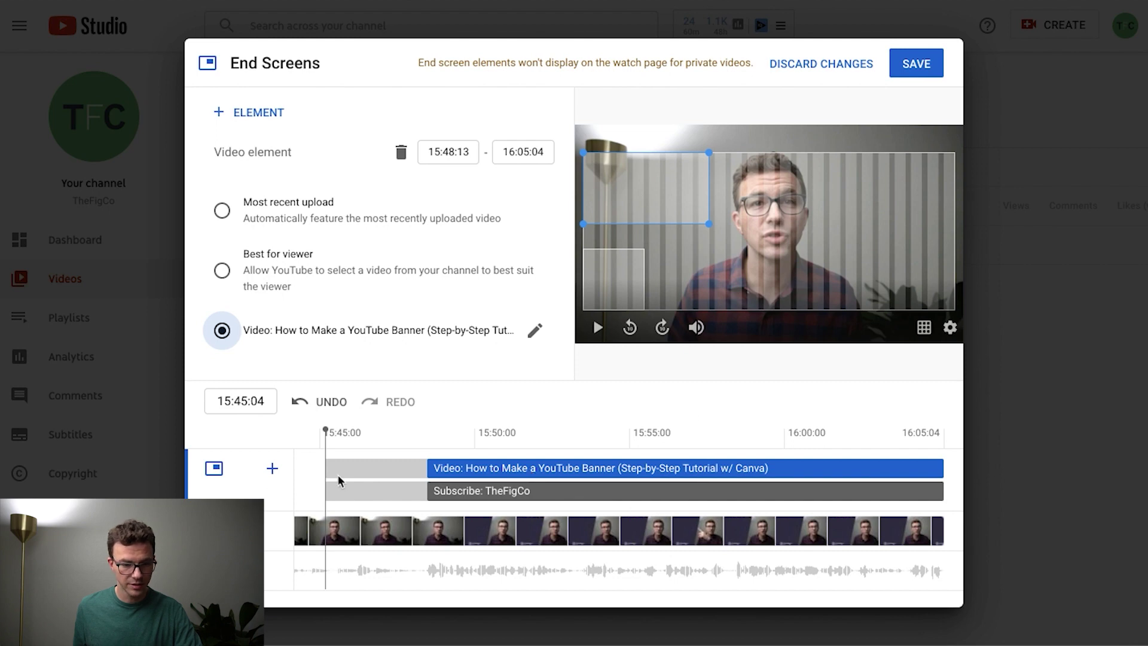
# Preview the end screen playback near its start time and save it
pyautogui.click(425, 442)
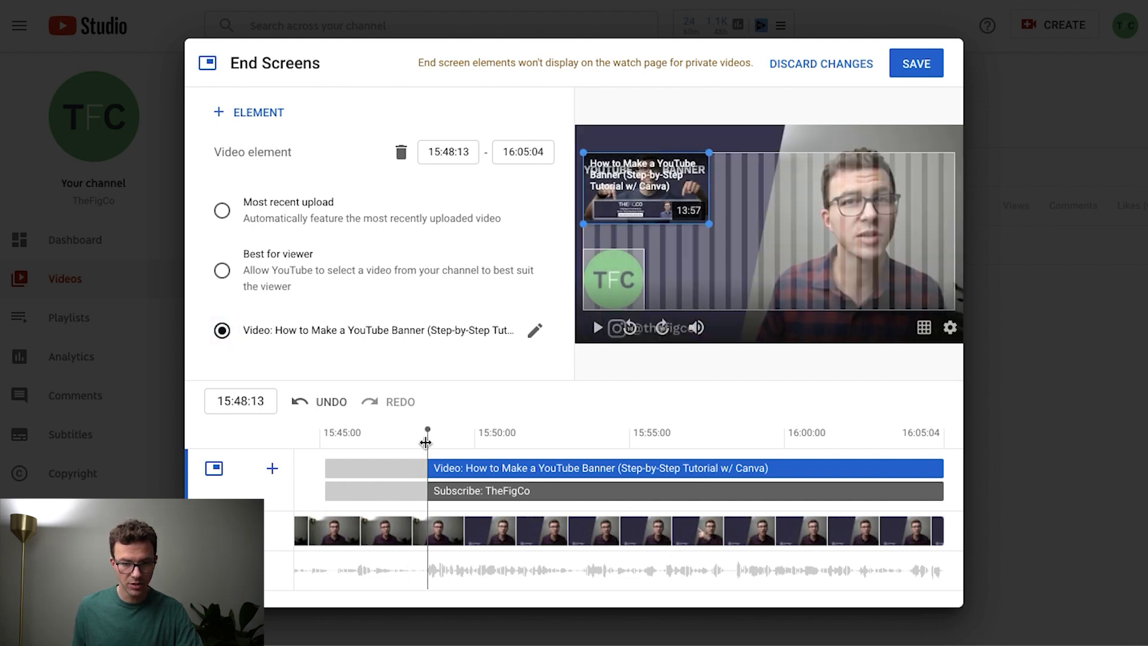
pyautogui.click(418, 443)
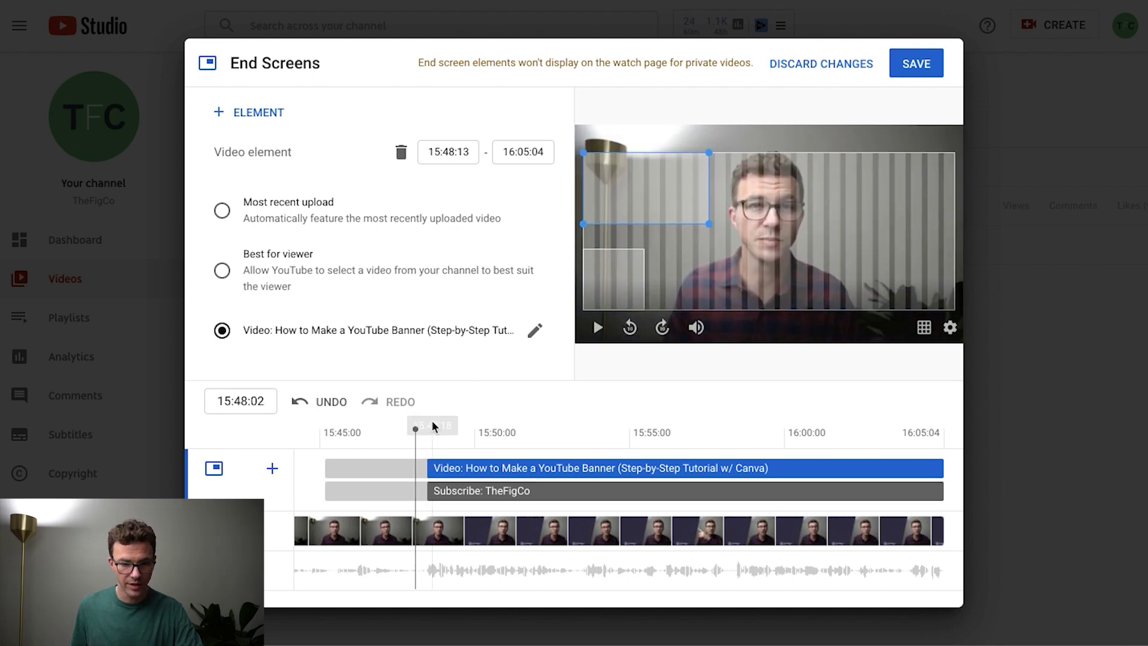
pyautogui.moveTo(417, 426); pyautogui.dragTo(428, 425)
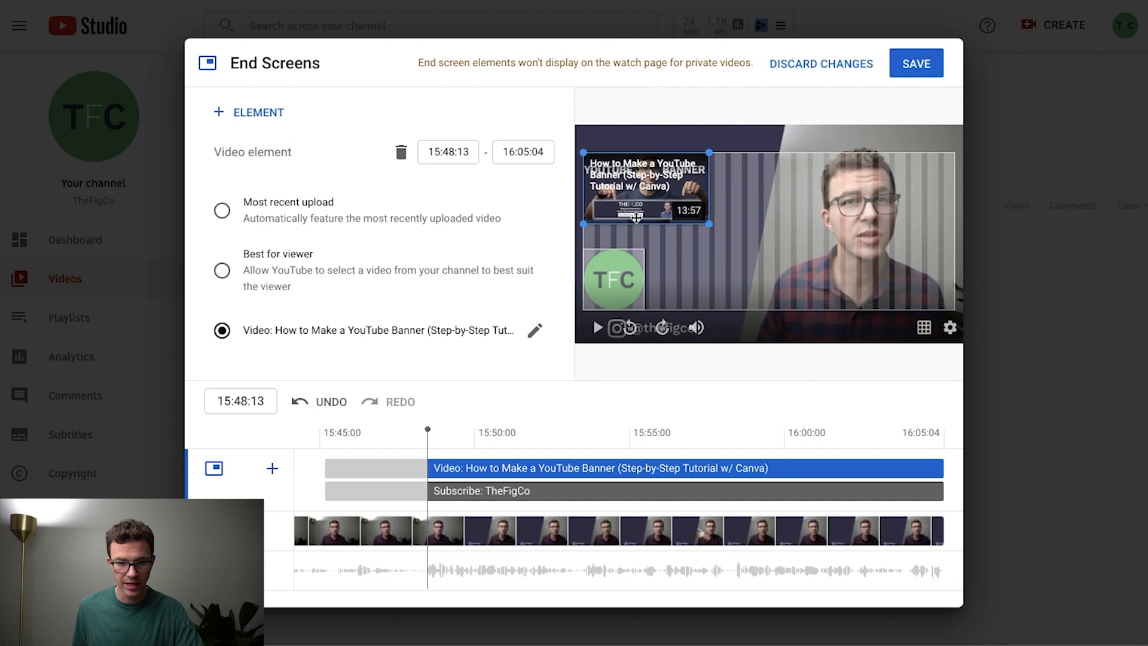
pyautogui.click(597, 327)
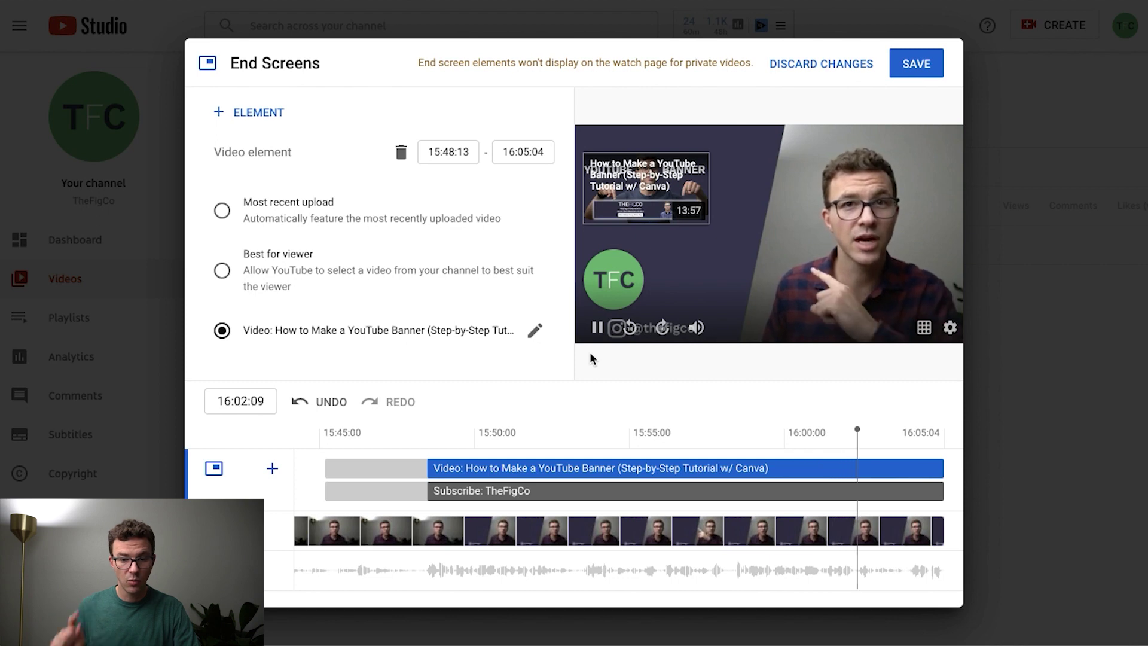
pyautogui.click(596, 329)
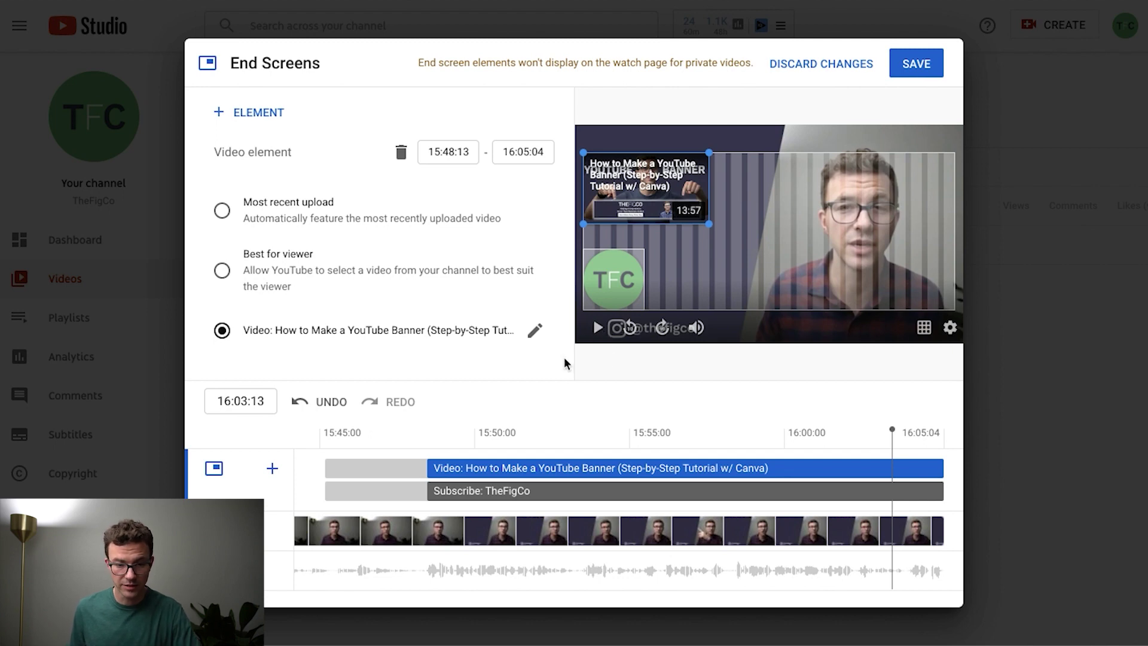
pyautogui.click(916, 66)
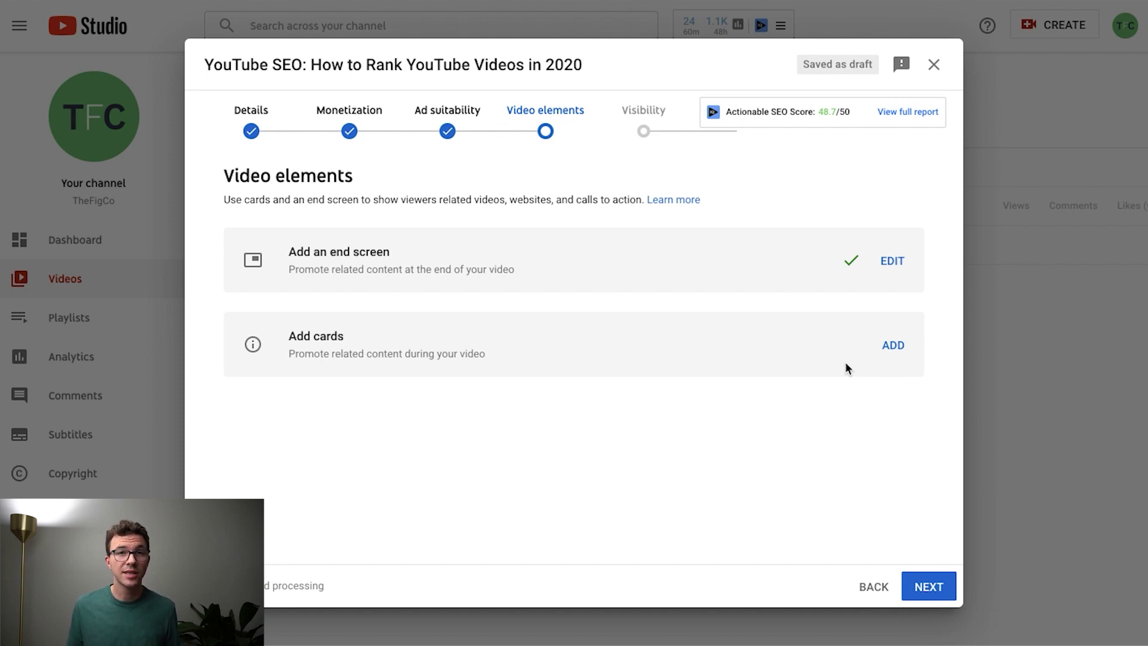
pyautogui.click(893, 345)
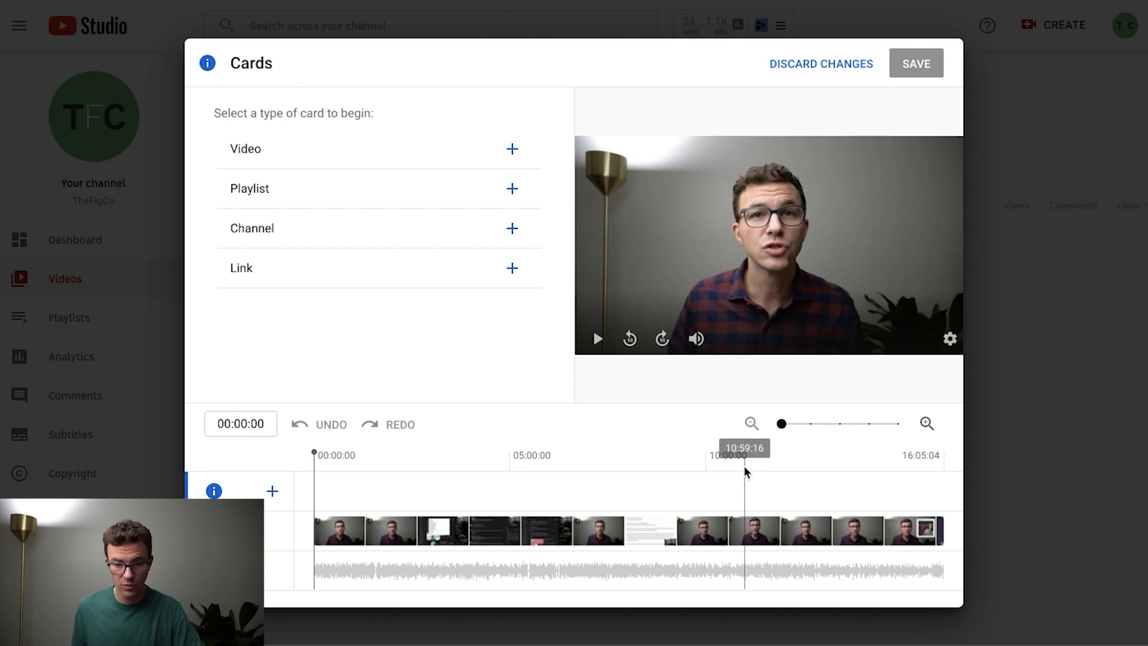
# Add a video card for the YouTube tags video starting at 11:01:09
pyautogui.click(744, 468)
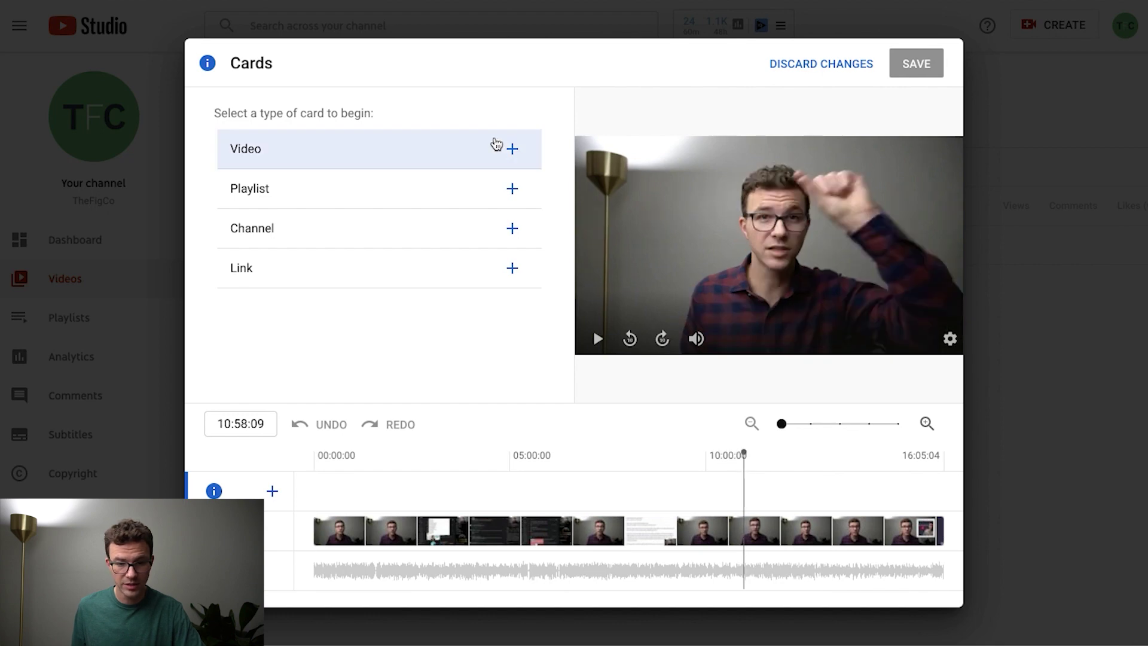
pyautogui.click(511, 148)
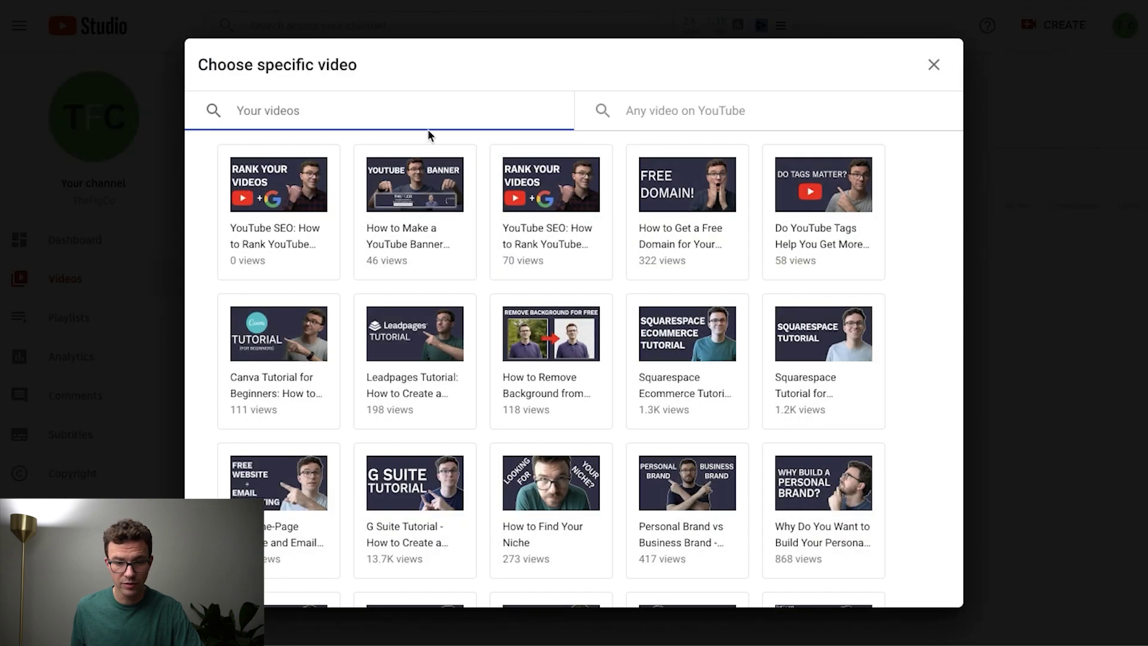
pyautogui.click(816, 190)
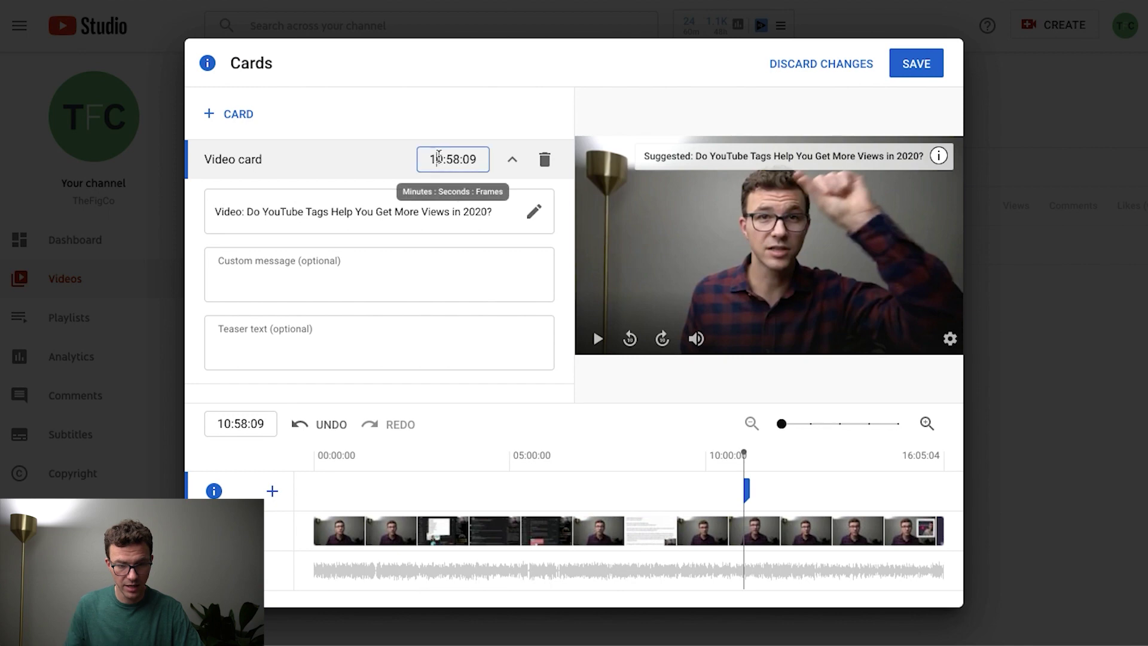
pyautogui.click(437, 160)
pyautogui.press('Delete')
pyautogui.write('1')
pyautogui.press('BackSpace')
pyautogui.press('BackSpace')
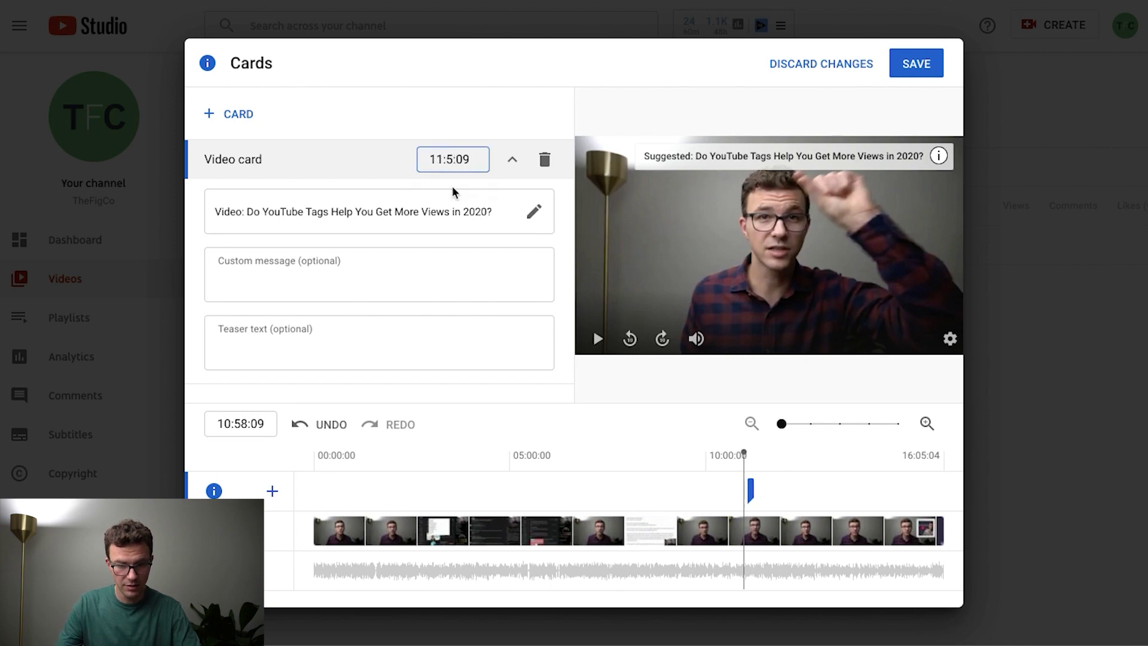
pyautogui.write('01')
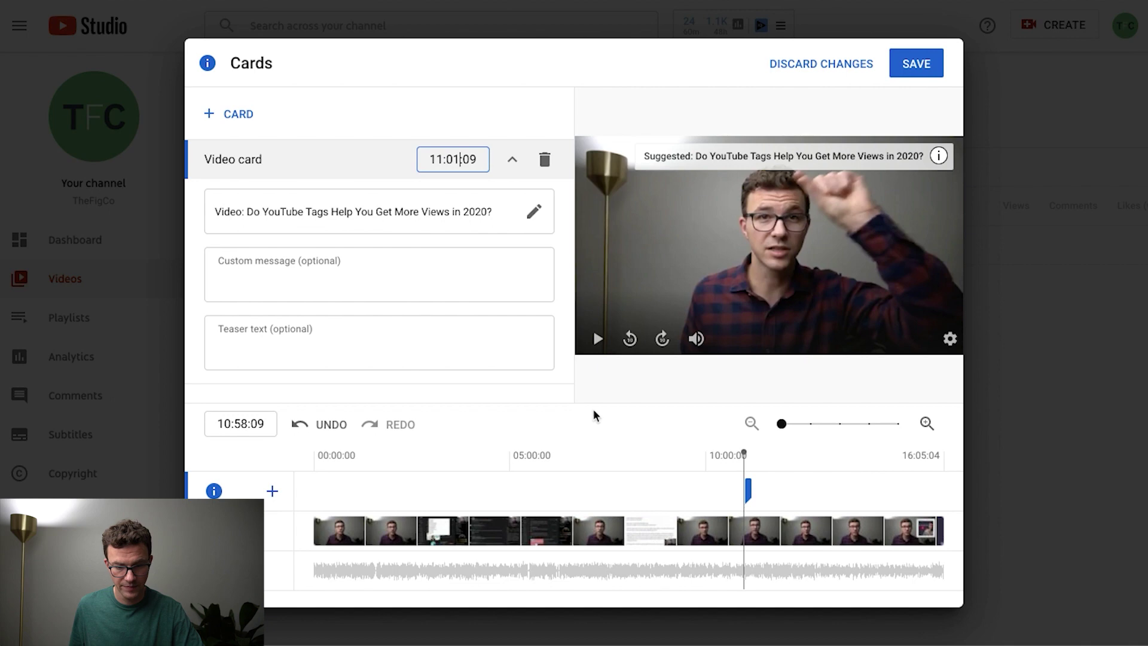
pyautogui.click(581, 414)
pyautogui.click(596, 341)
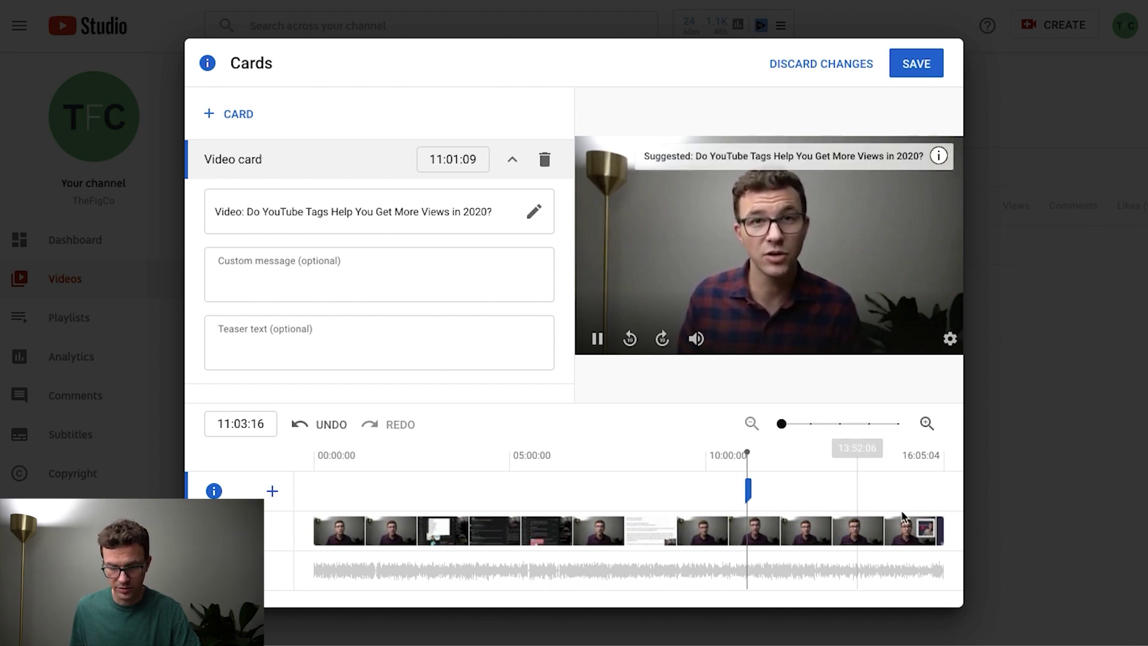
# Add a second video card for Squarespace Tutorial for Beginners 2020 at 13:34:21 and save the cards
pyautogui.click(842, 481)
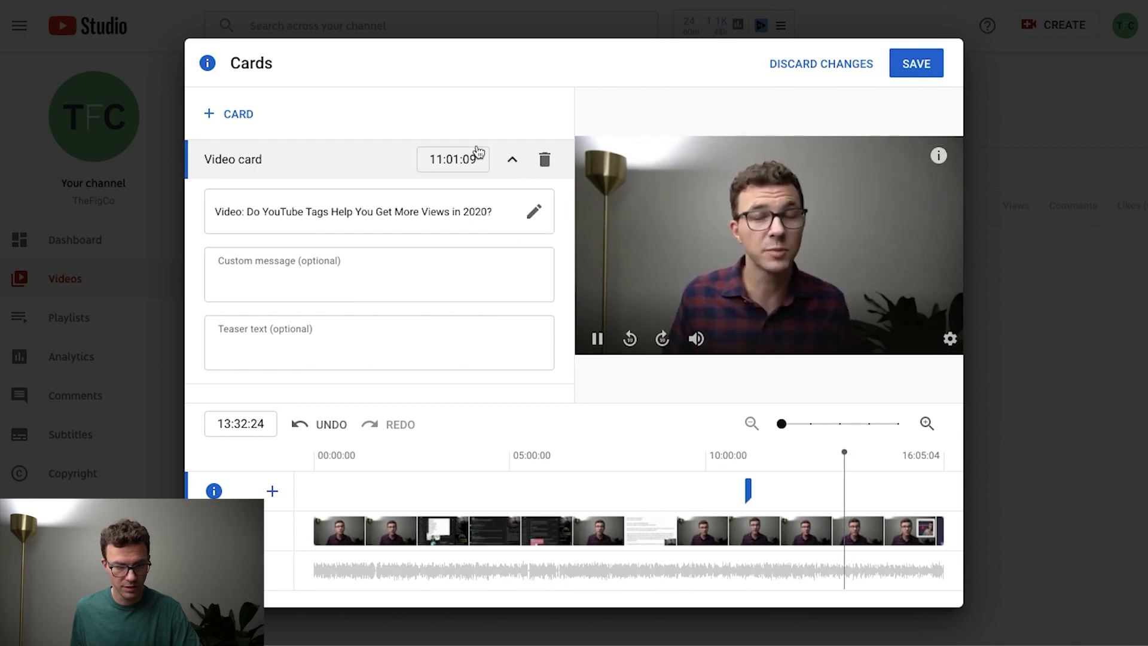
pyautogui.click(231, 113)
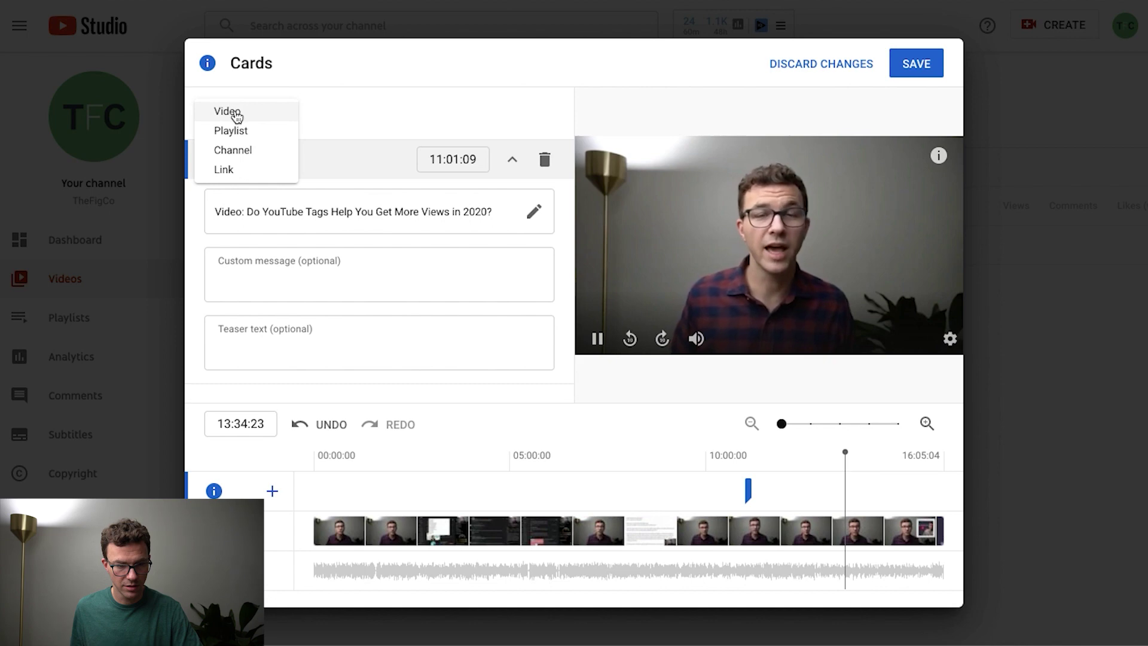
pyautogui.click(233, 110)
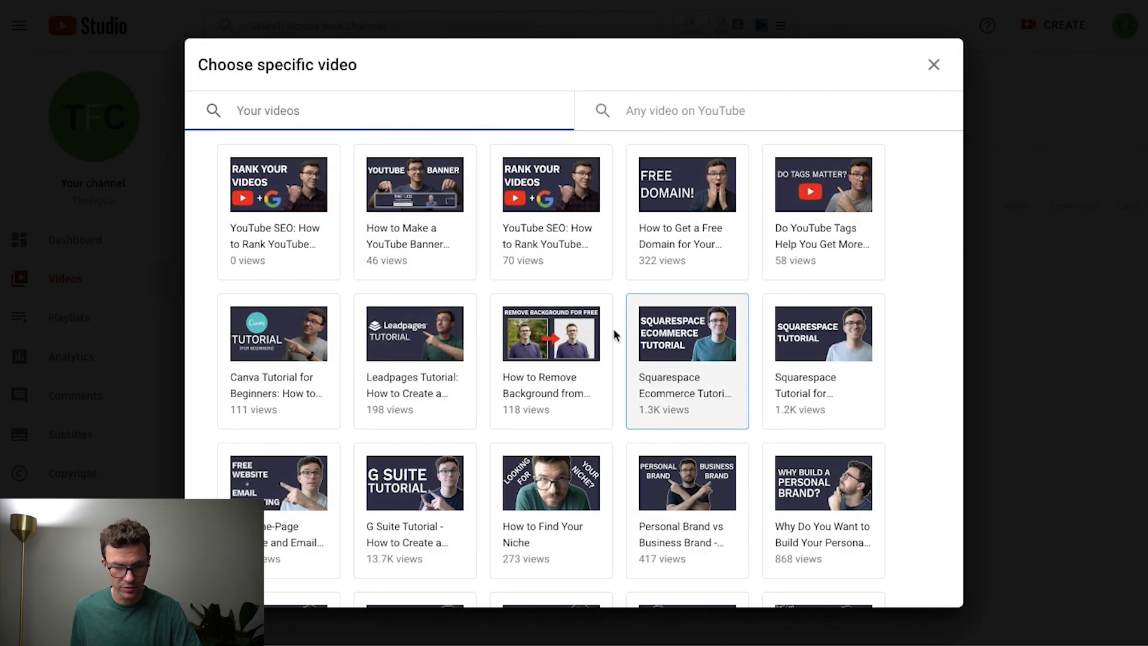
pyautogui.click(828, 333)
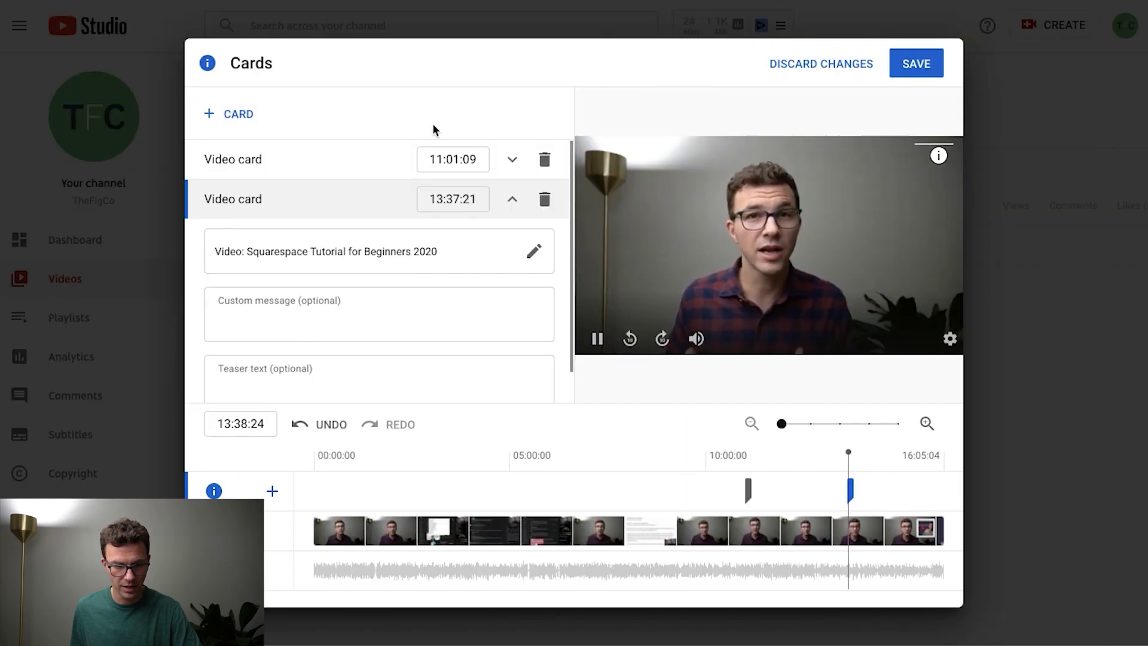
pyautogui.click(456, 193)
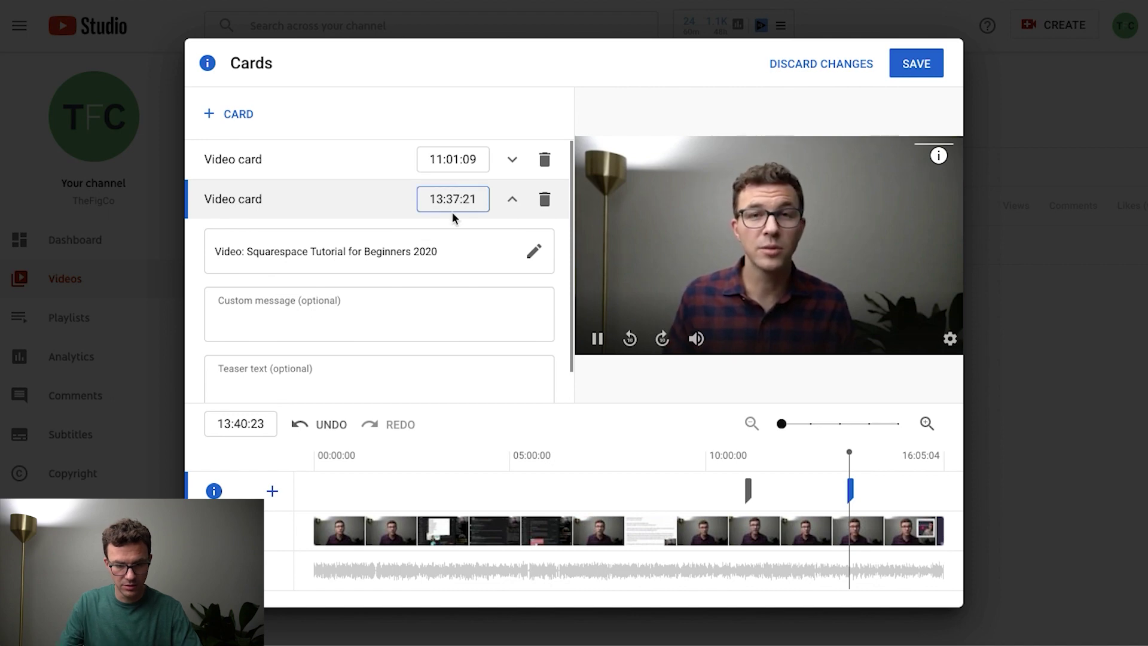
pyautogui.press('BackSpace')
pyautogui.write('4')
pyautogui.press('Return')
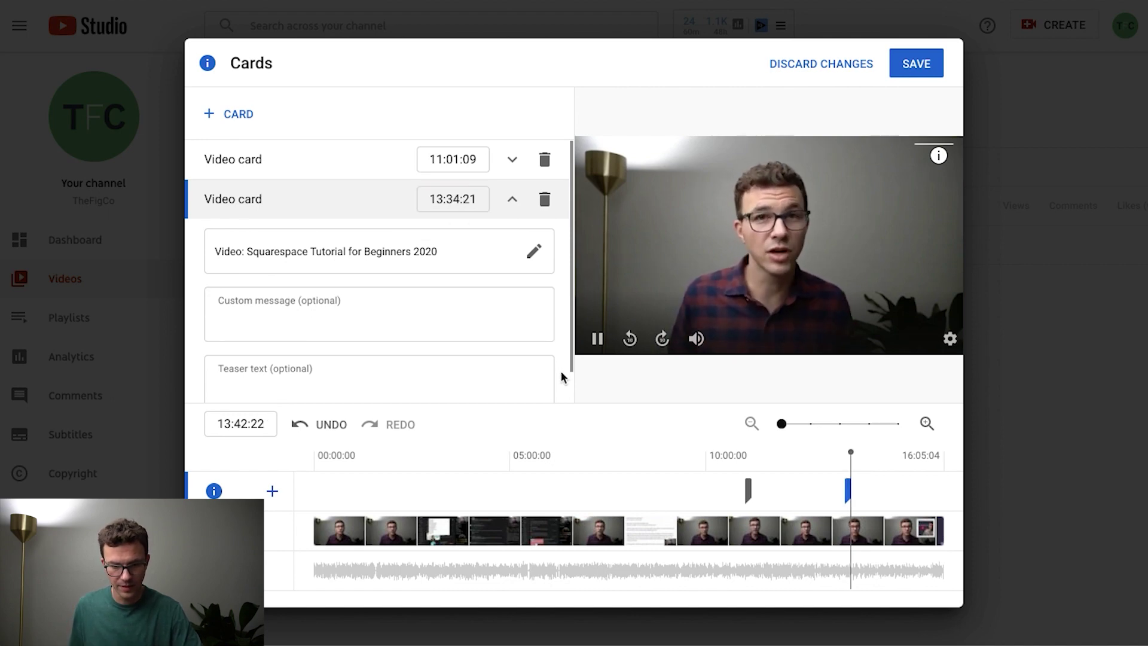
pyautogui.click(842, 456)
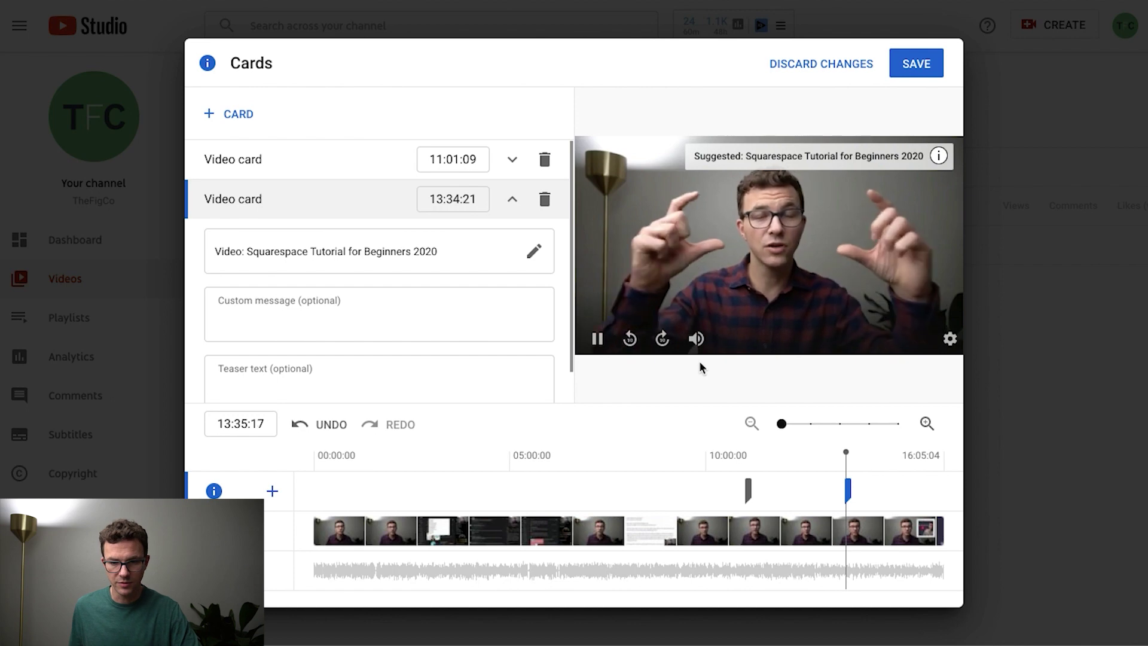
pyautogui.click(915, 64)
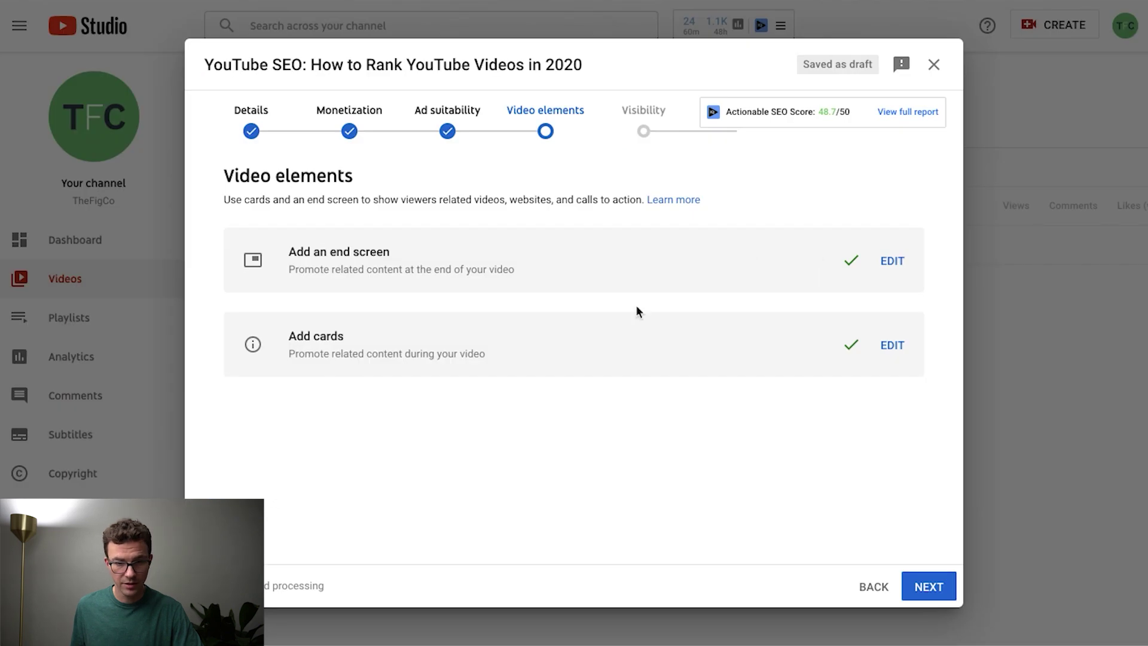
# Advance to Visibility and choose Schedule for the public release
pyautogui.click(925, 584)
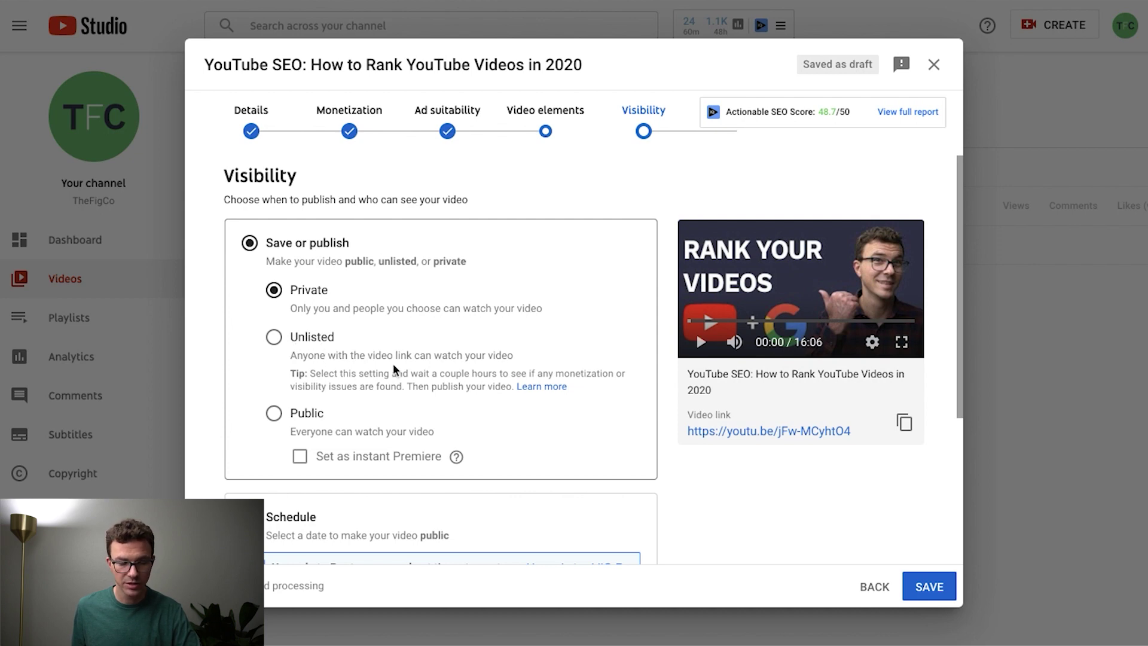
pyautogui.click(281, 518)
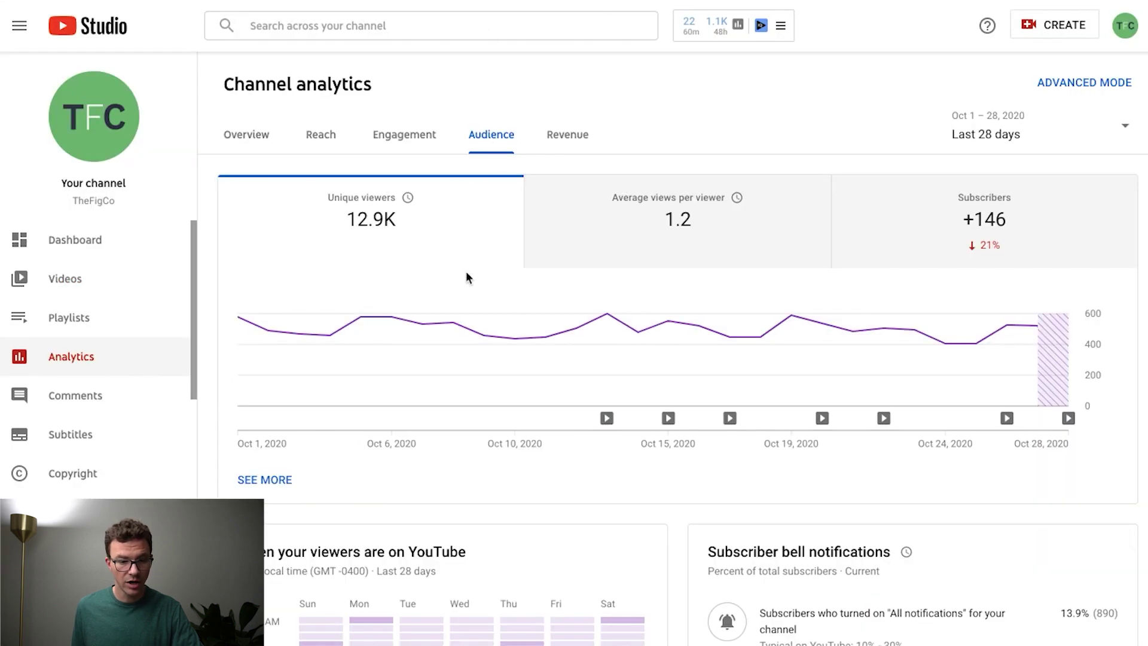
pyautogui.scroll(-3, 424, 443)
pyautogui.scroll(-2, 423, 472)
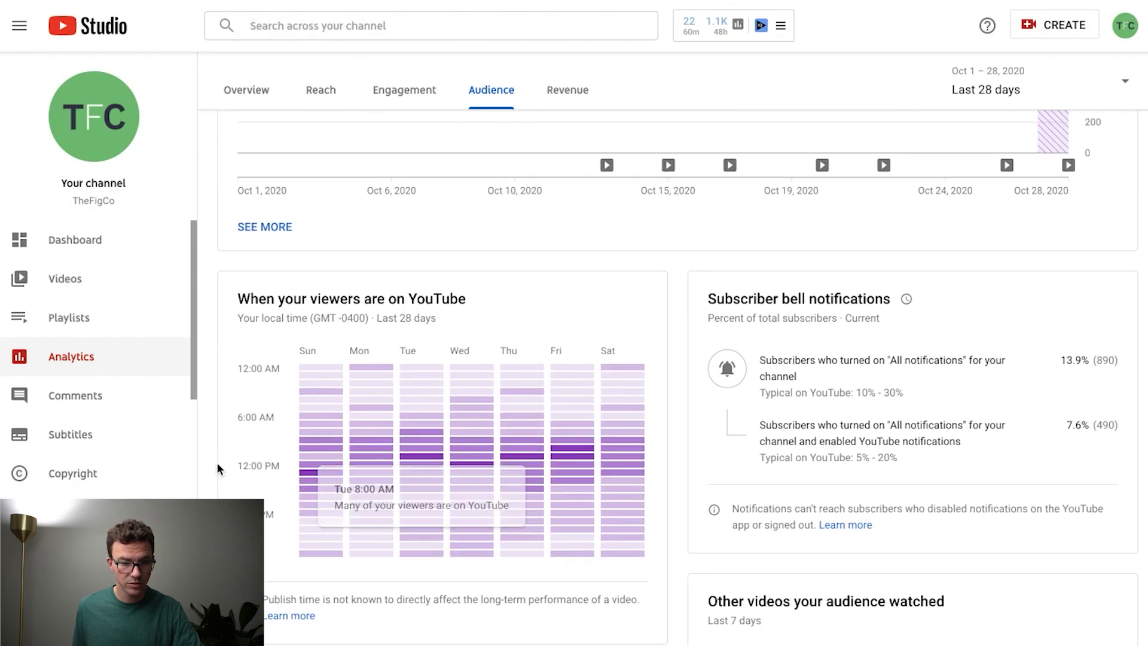
pyautogui.scroll(-2, 216, 462)
pyautogui.scroll(-1, 219, 463)
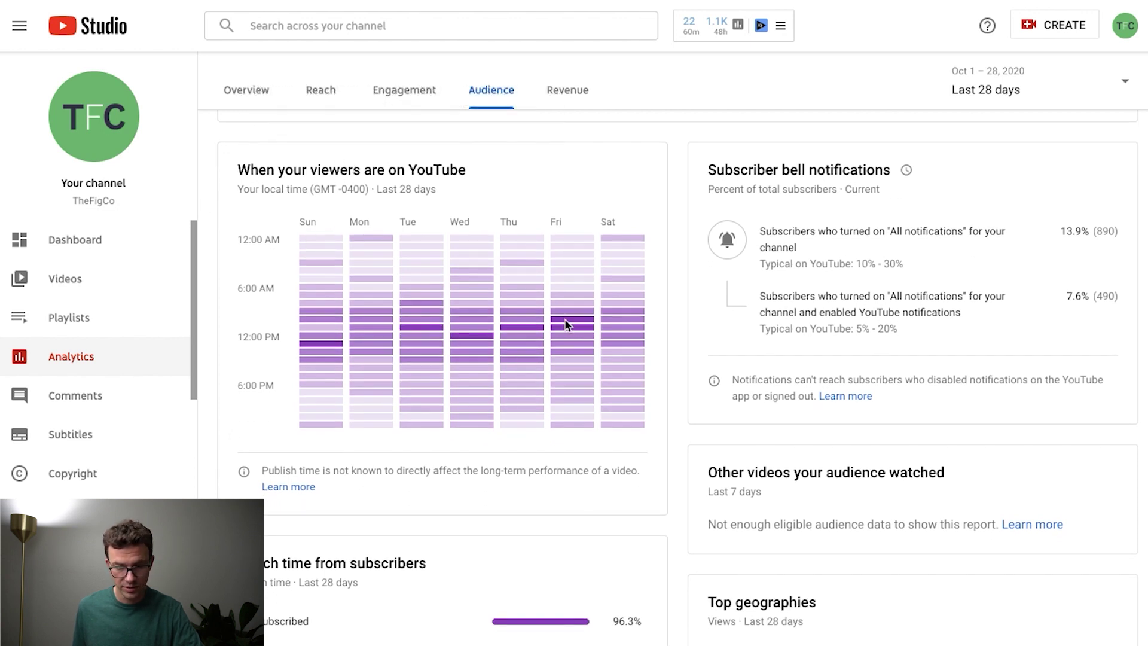
pyautogui.moveTo(567, 294)
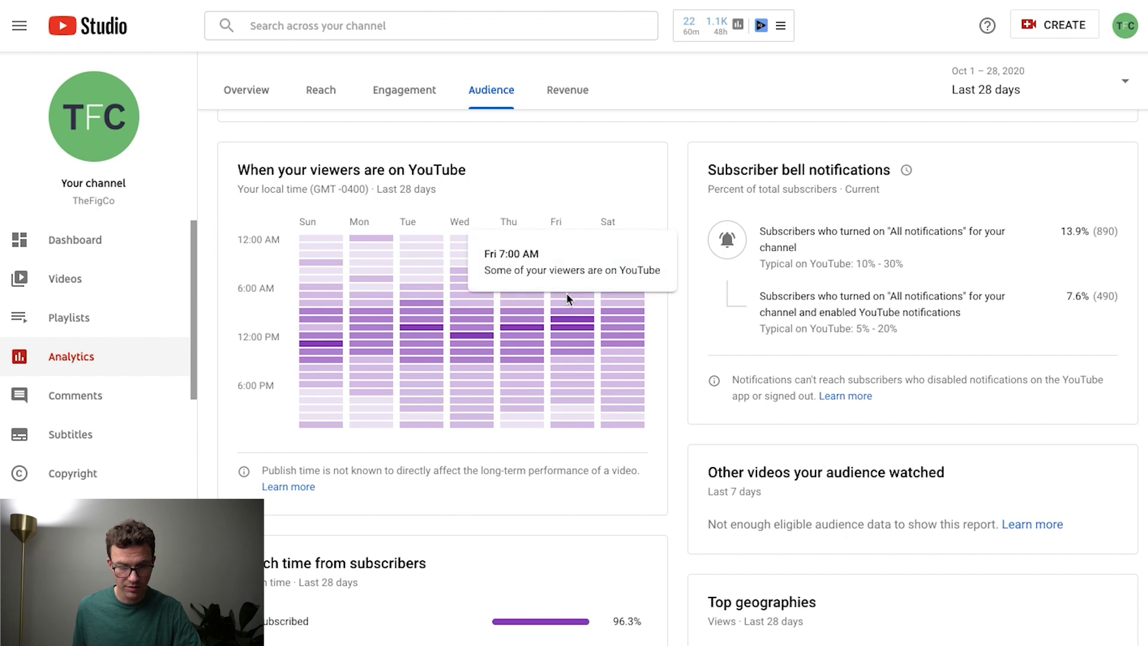
pyautogui.moveTo(568, 313)
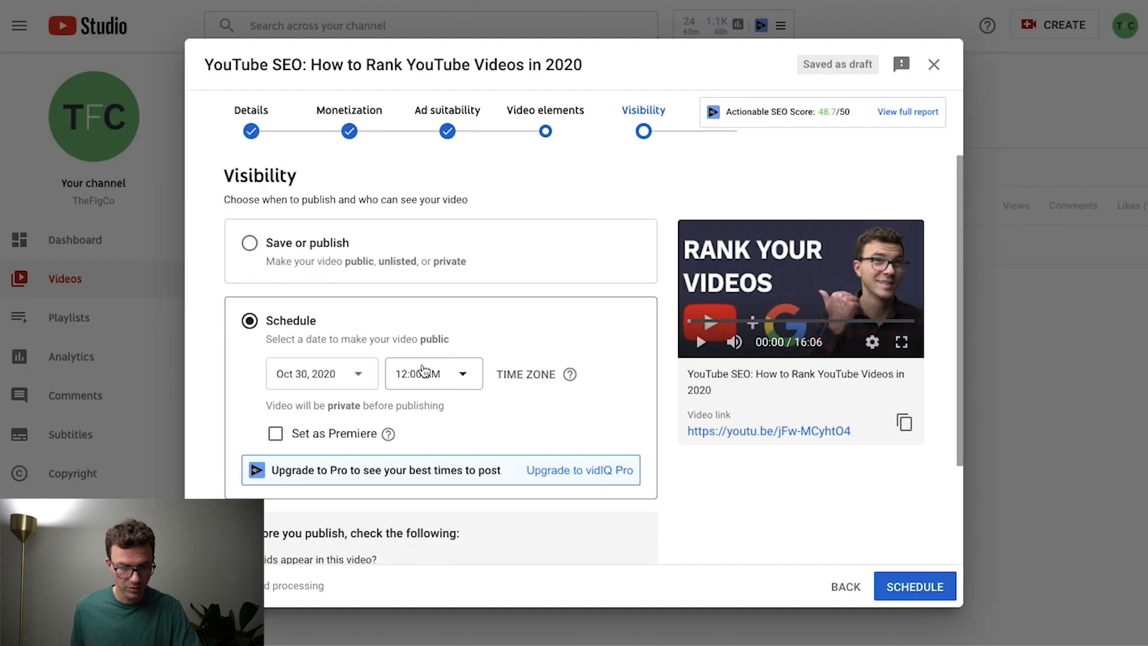
# Schedule the video for October 30, 2020 at 7:30 AM and close the confirmation
pyautogui.click(418, 376)
pyautogui.scroll(-8, 423, 180)
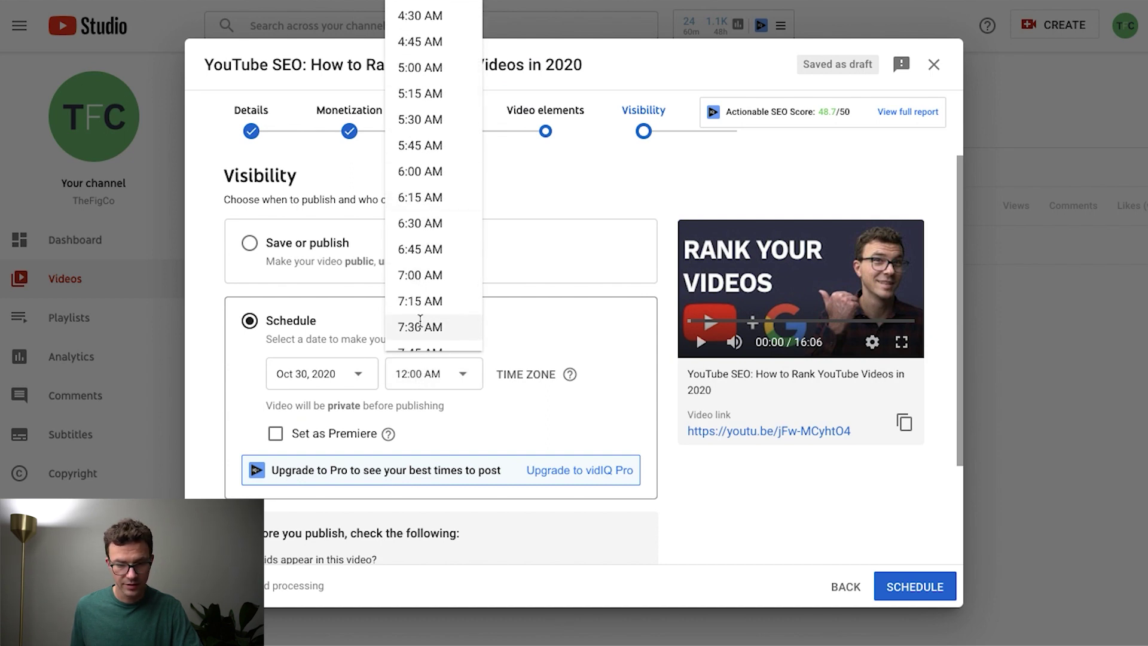
pyautogui.click(423, 327)
pyautogui.scroll(-1, 680, 472)
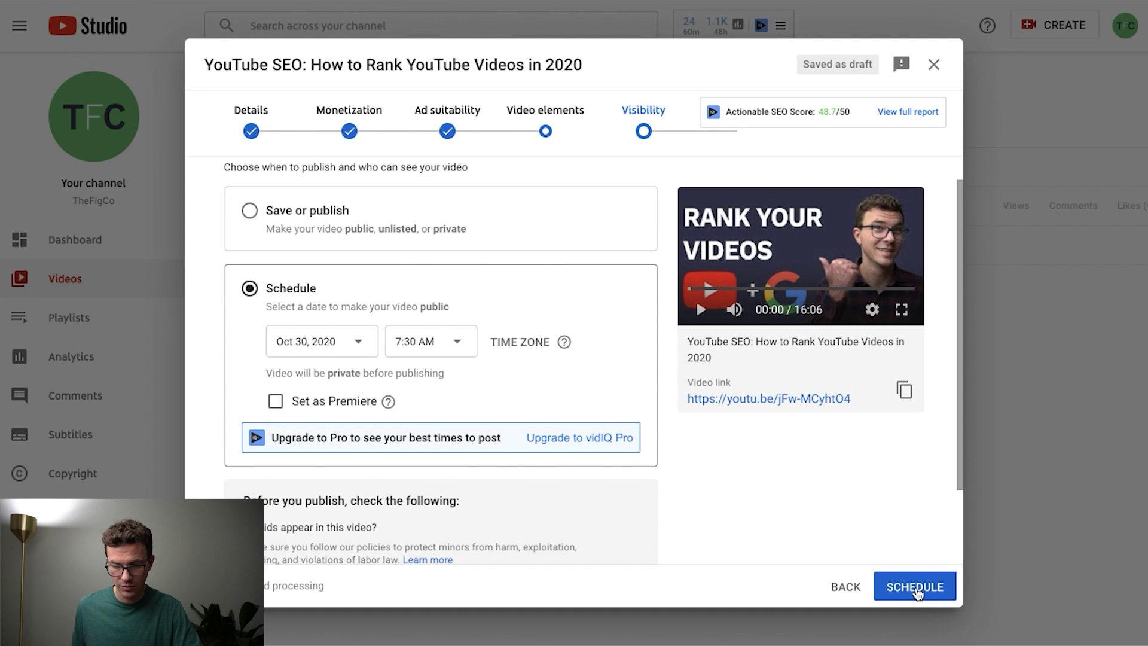
pyautogui.click(914, 585)
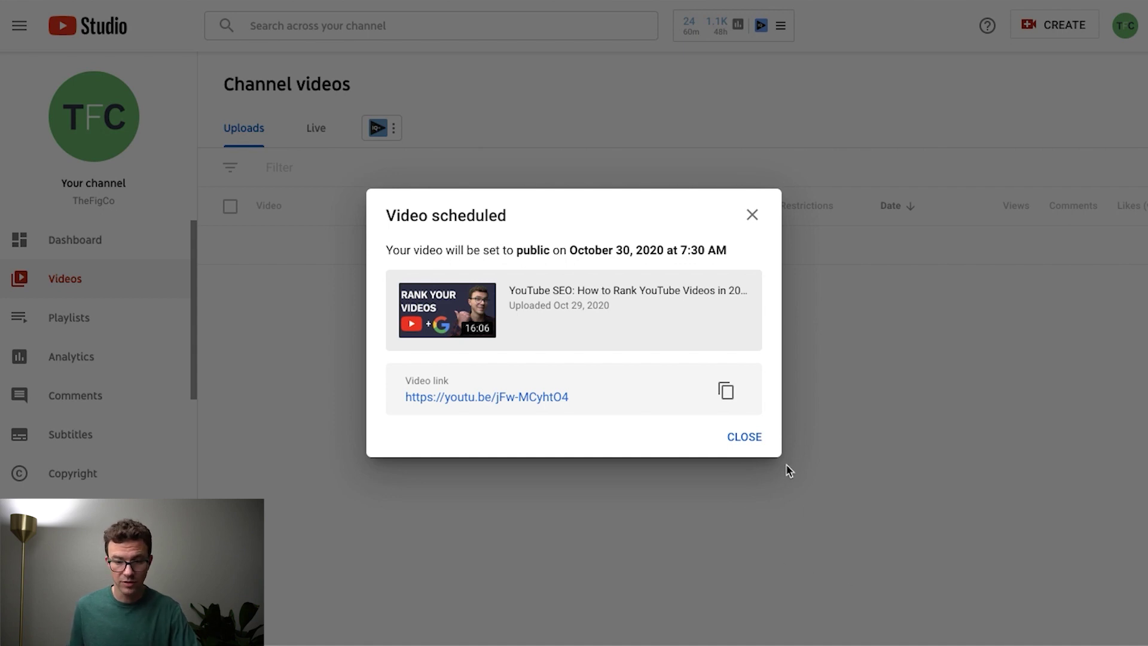
pyautogui.click(752, 439)
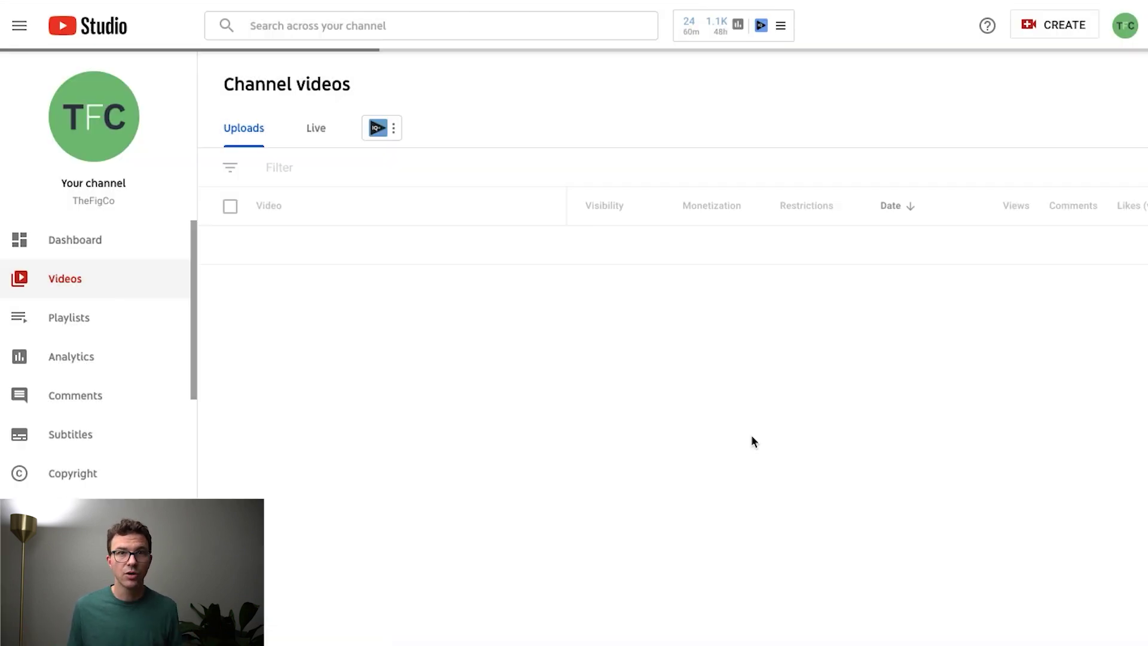